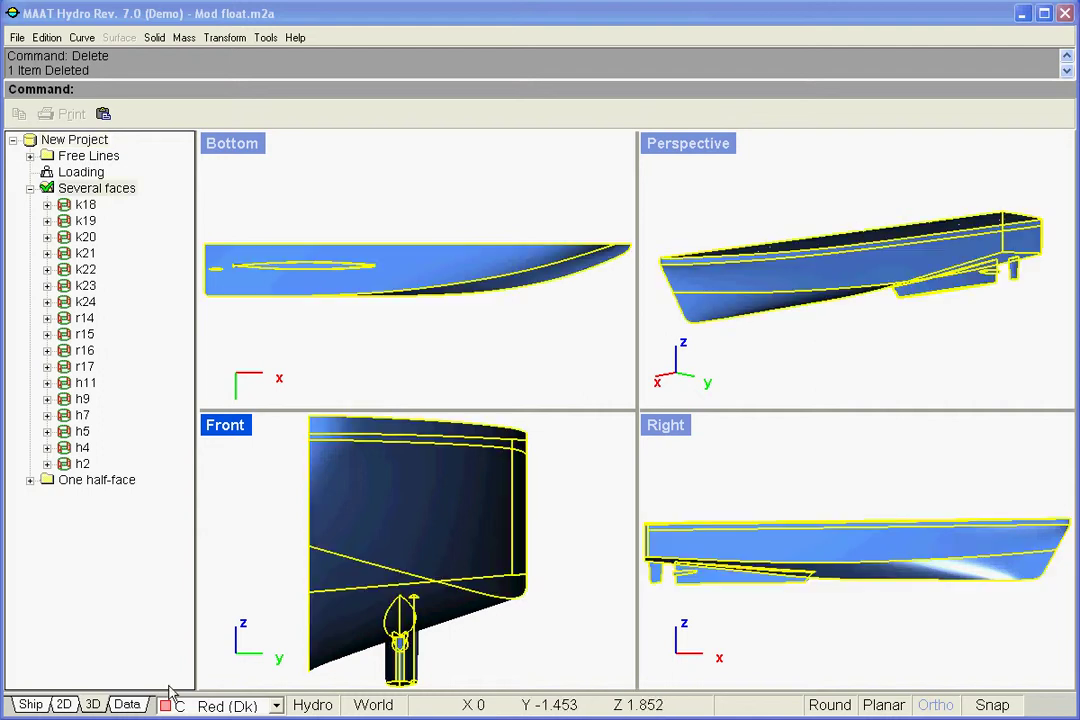
Create a new workspace inside Several faces and name it Float
left_click(100, 189)
right_click(102, 189)
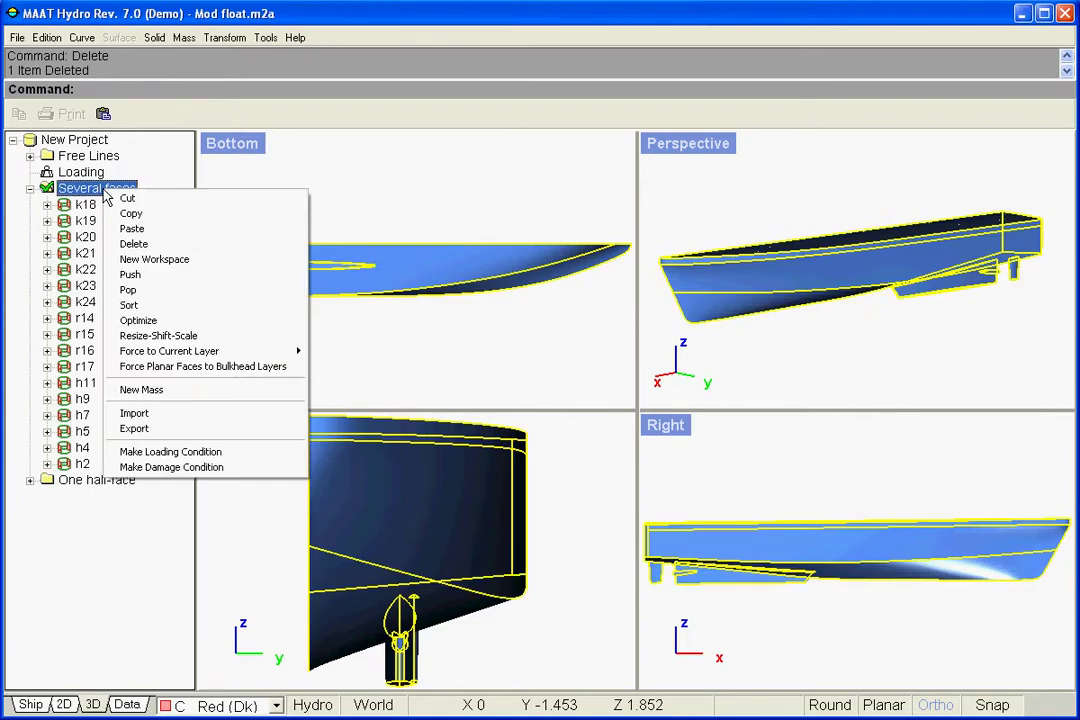
left_click(150, 260)
left_click(115, 204)
type("Float")
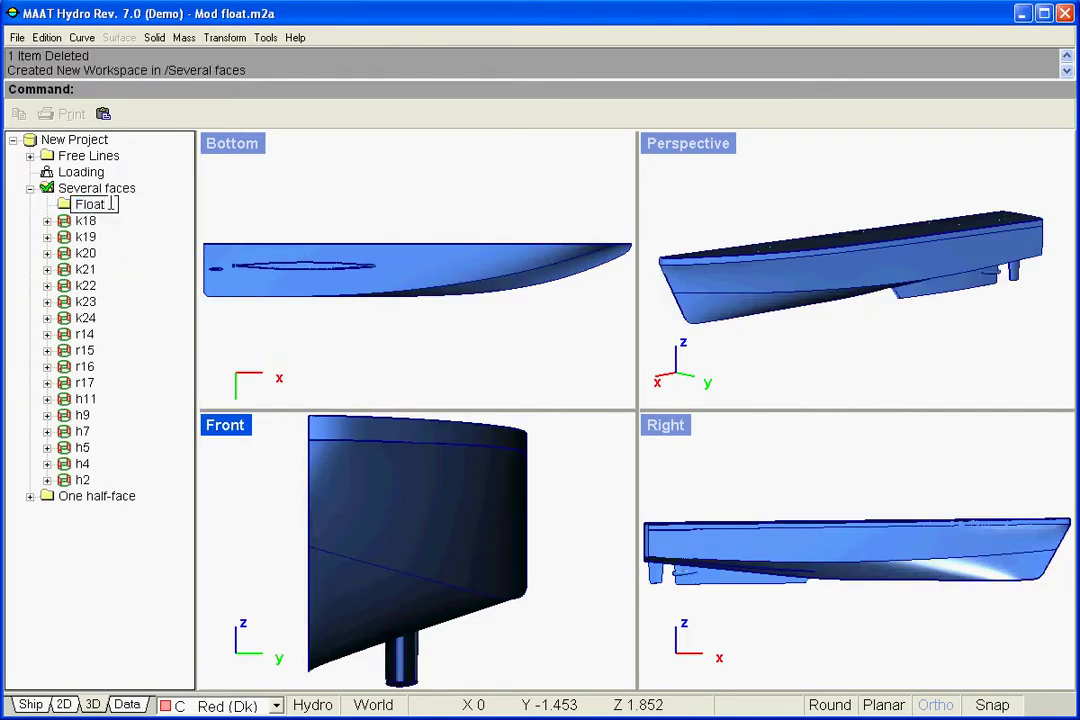
key("Return")
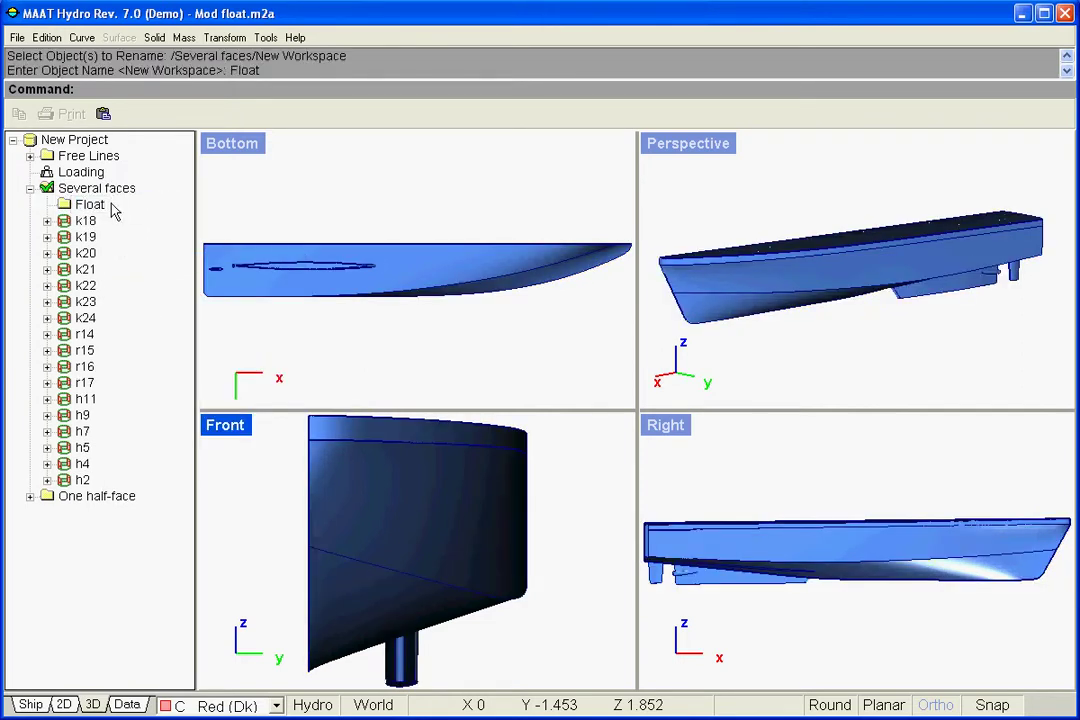
Create a new workspace inside Float and name it PS Hull
right_click(88, 204)
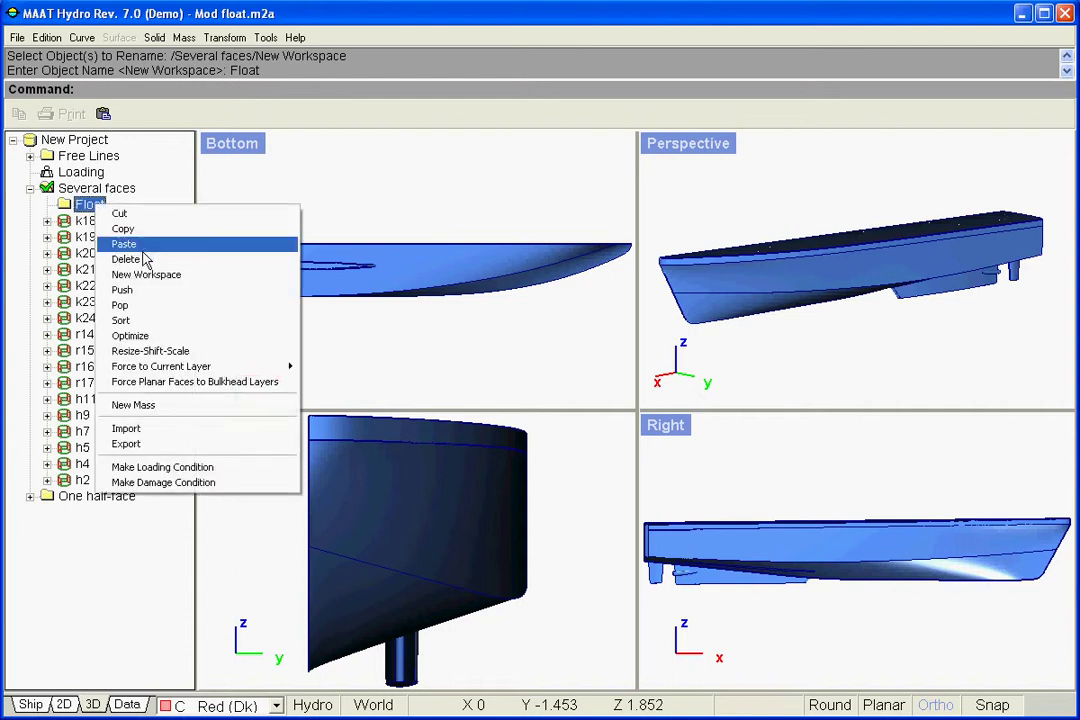
left_click(164, 276)
left_click(47, 205)
left_click(136, 224)
left_click(136, 224)
type("PS Hull")
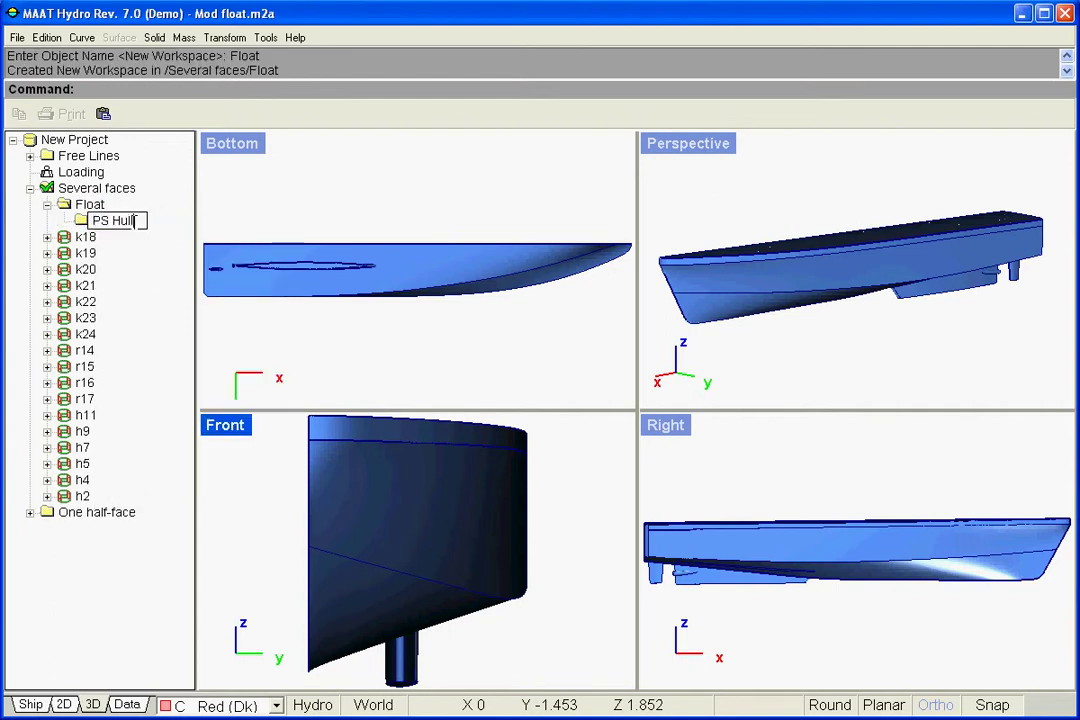
key("Return")
Add another workspace inside Float and name it PS Rudder
right_click(92, 207)
left_click(169, 275)
left_click(104, 220)
left_click(104, 220)
type("PS Rudder")
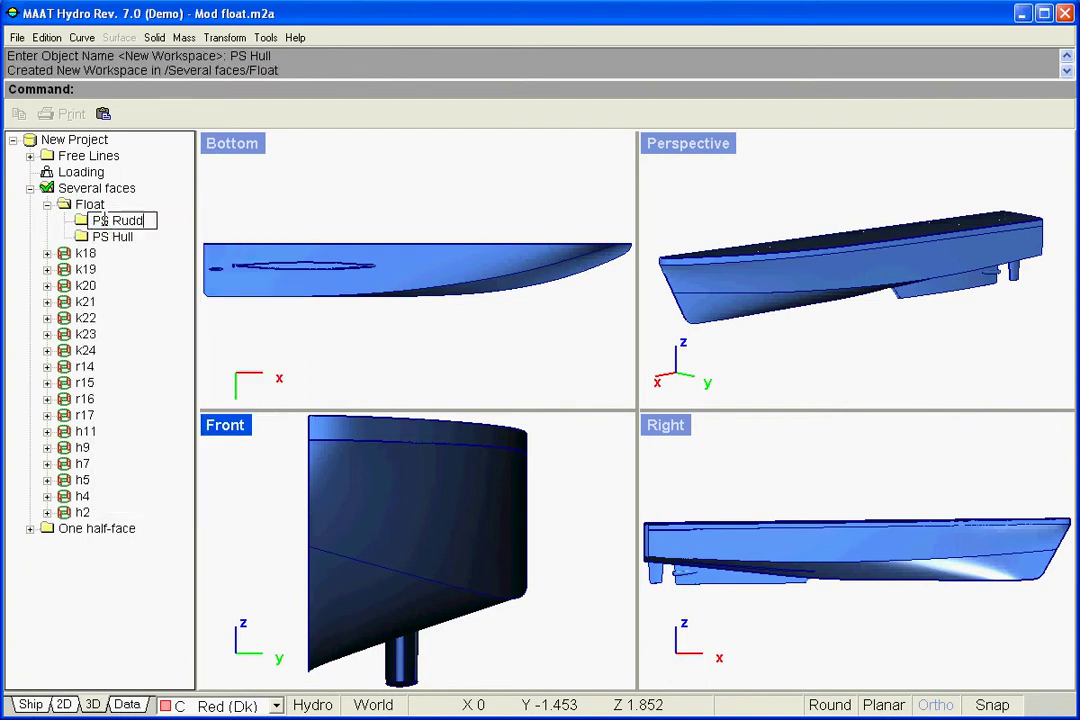
key("Return")
Add a third workspace inside Float and name it PS Keel
right_click(92, 207)
left_click(132, 268)
left_click(118, 220)
left_click(118, 220)
type("PS Keel")
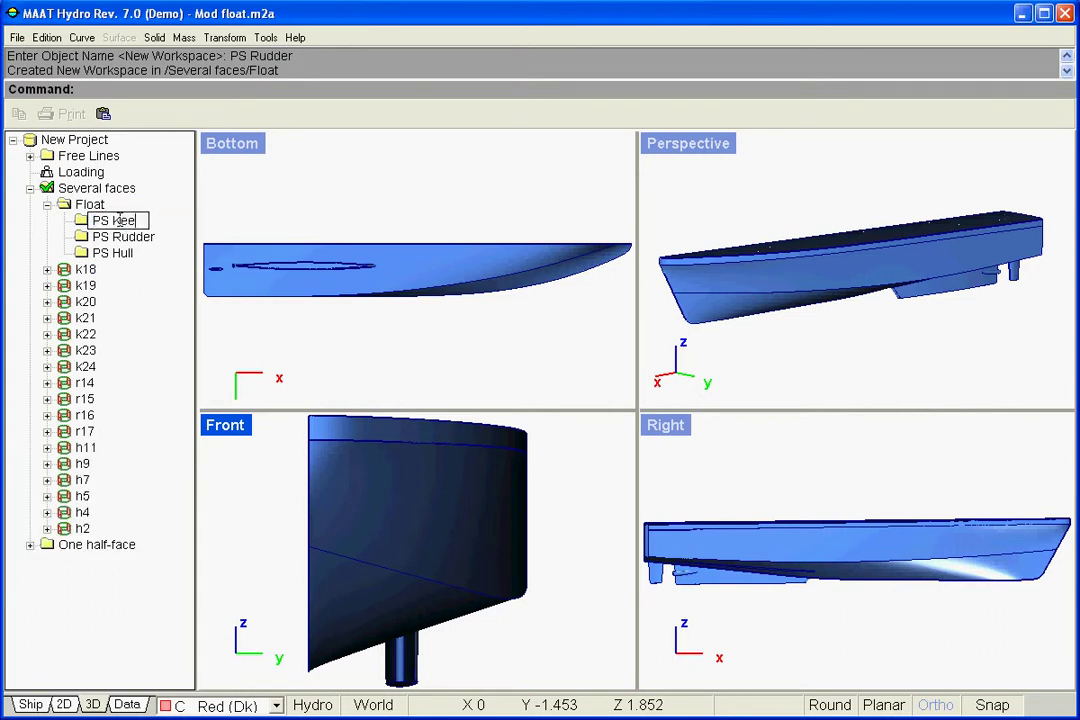
key("Return")
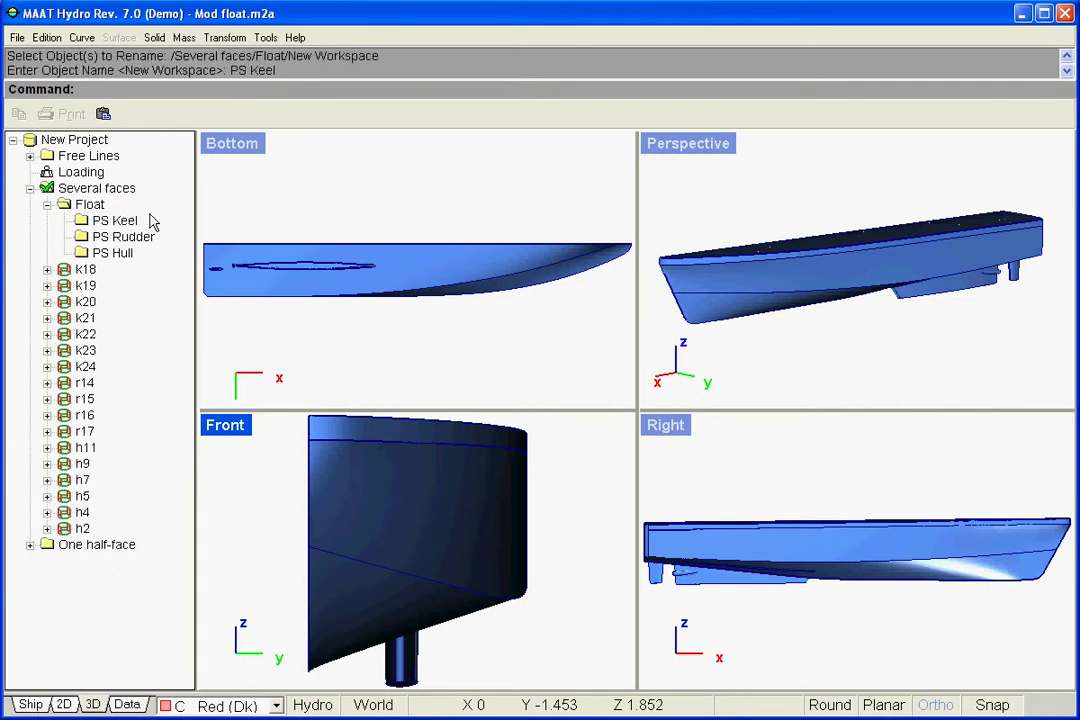
Move the keel faces k18 to k24 into the PS Keel workspace
left_click(85, 270)
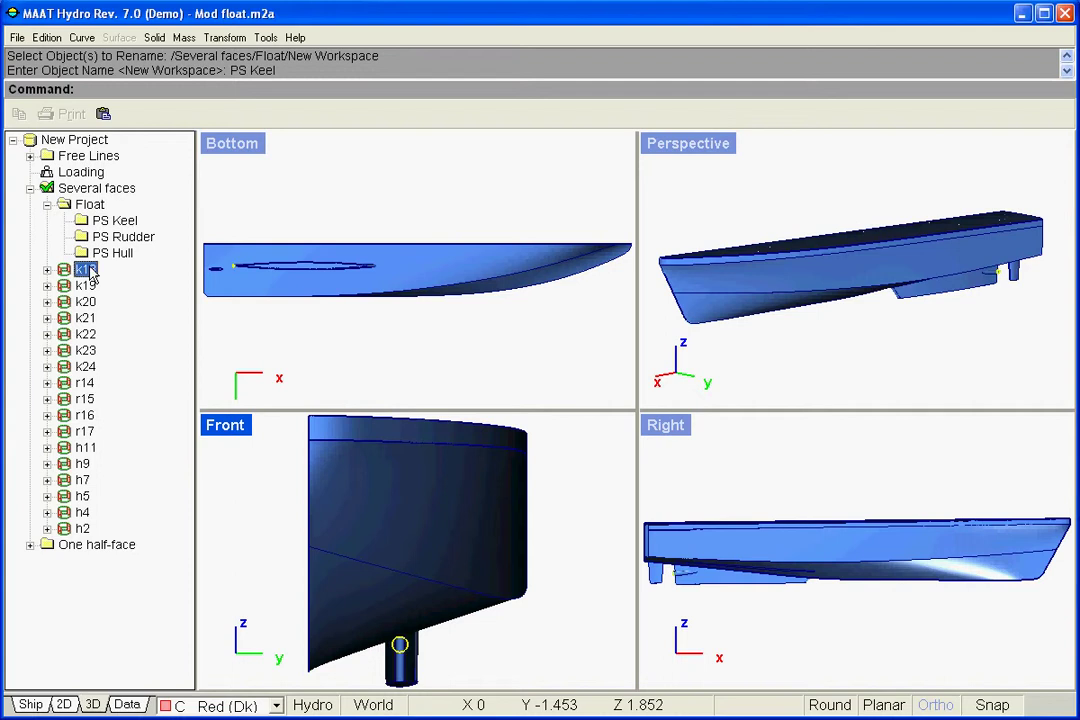
left_click(88, 367, "shift")
right_click(95, 366)
left_click(125, 371)
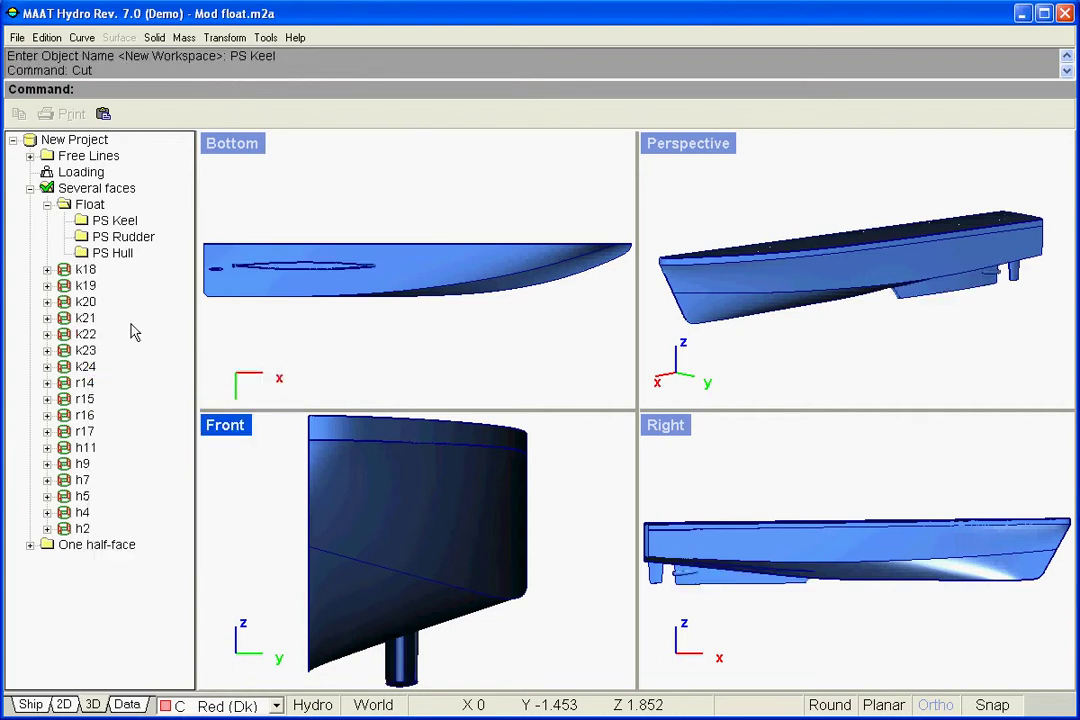
left_click(115, 220)
right_click(130, 222)
left_click(160, 261)
Move the rudder faces r14 to r17 into the PS Rudder workspace
left_click(84, 383)
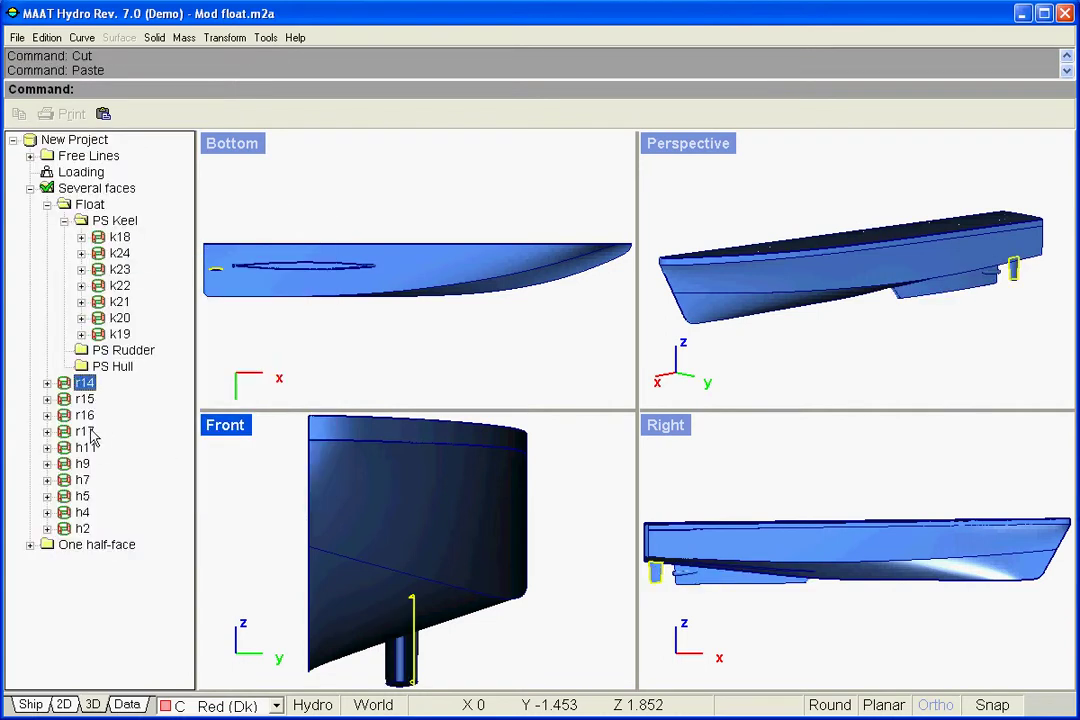
left_click(85, 431, "shift")
right_click(90, 431)
left_click(130, 440)
left_click(120, 350)
right_click(120, 350)
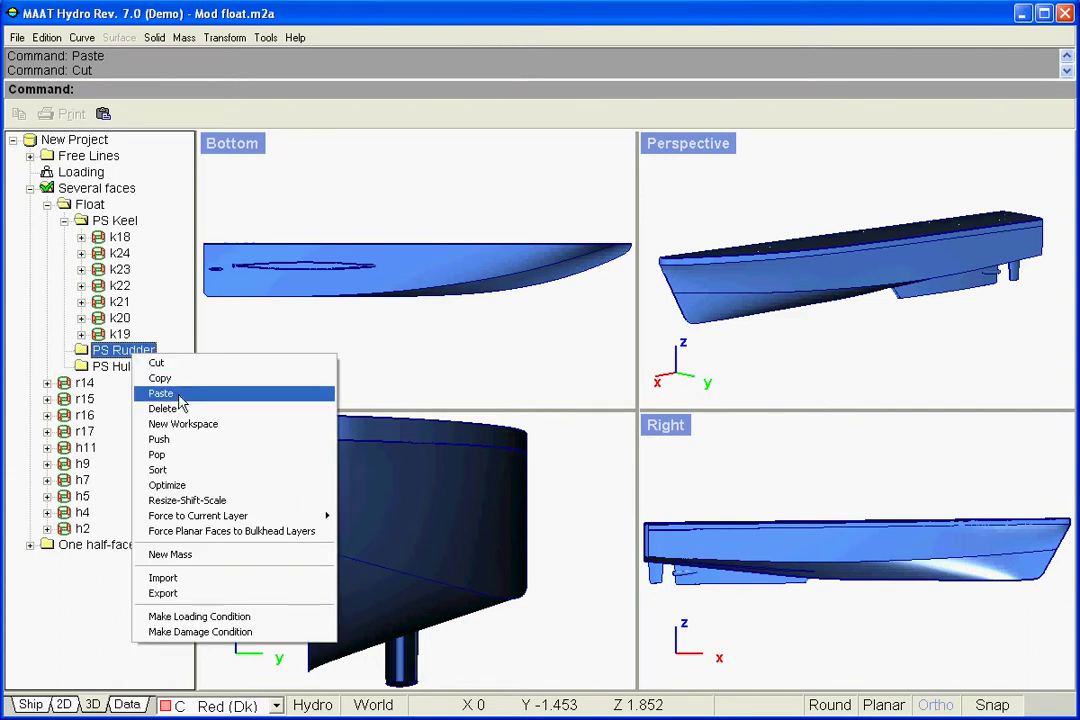
left_click(162, 395)
Move the hull faces h11, h9, h7, h5, h4 and h2 into the PS Hull workspace
left_click(85, 447)
left_click(83, 529, "shift")
right_click(85, 533)
left_click(120, 540)
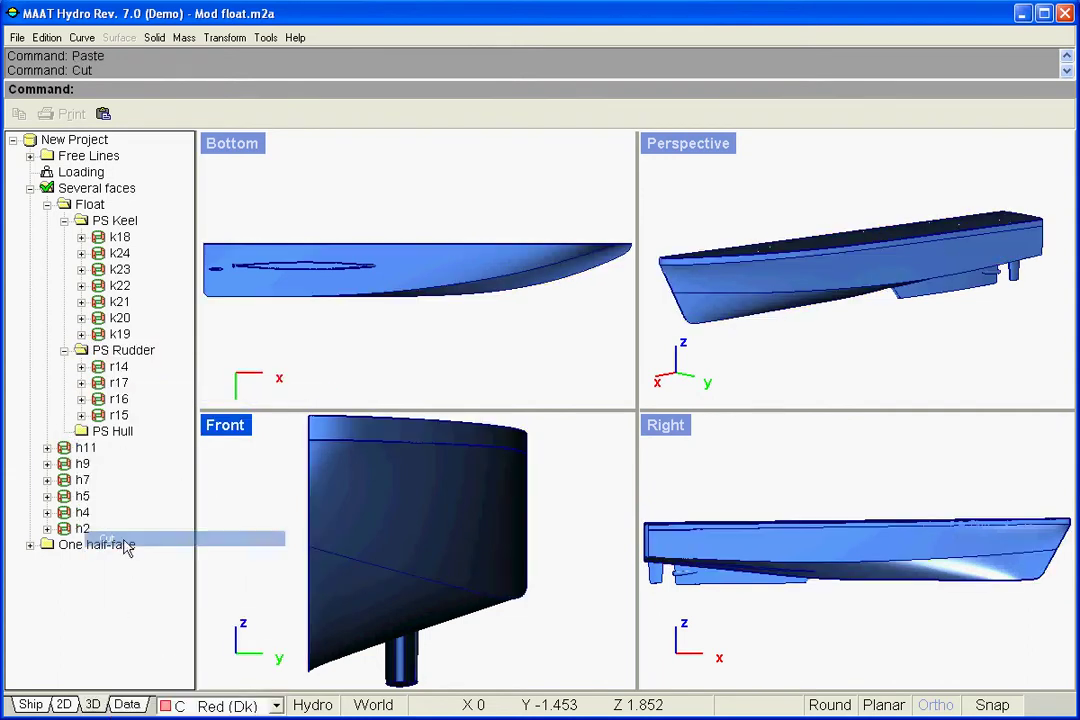
left_click(115, 431)
right_click(118, 431)
left_click(170, 470)
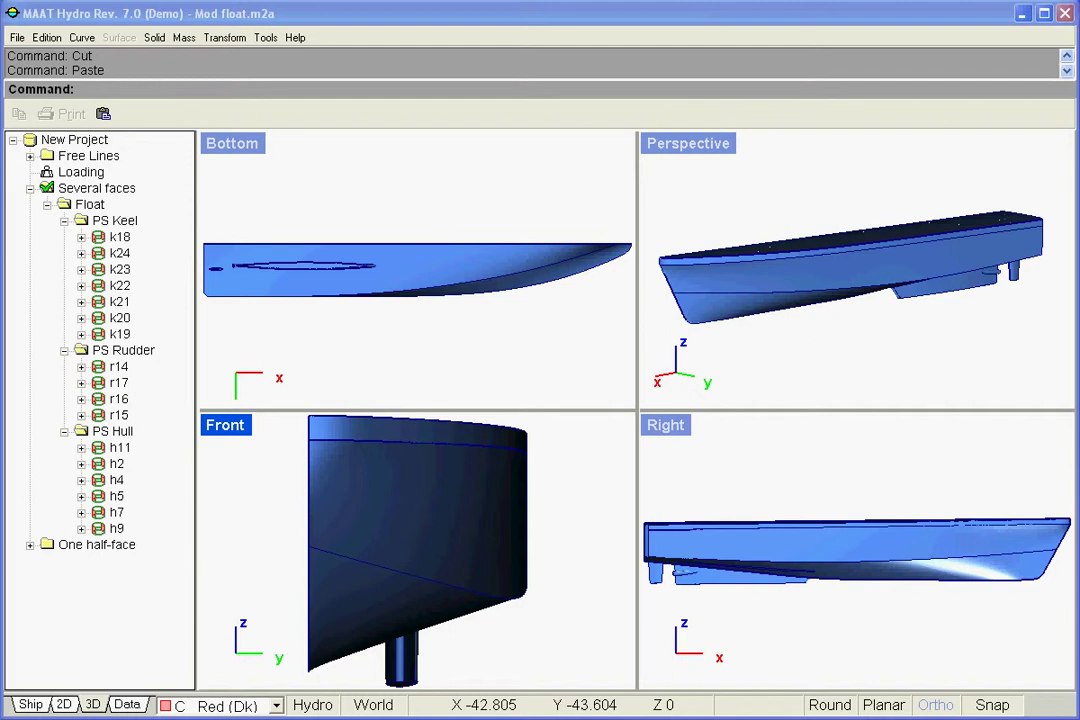
Make PS Hull the current workspace
left_click(106, 433)
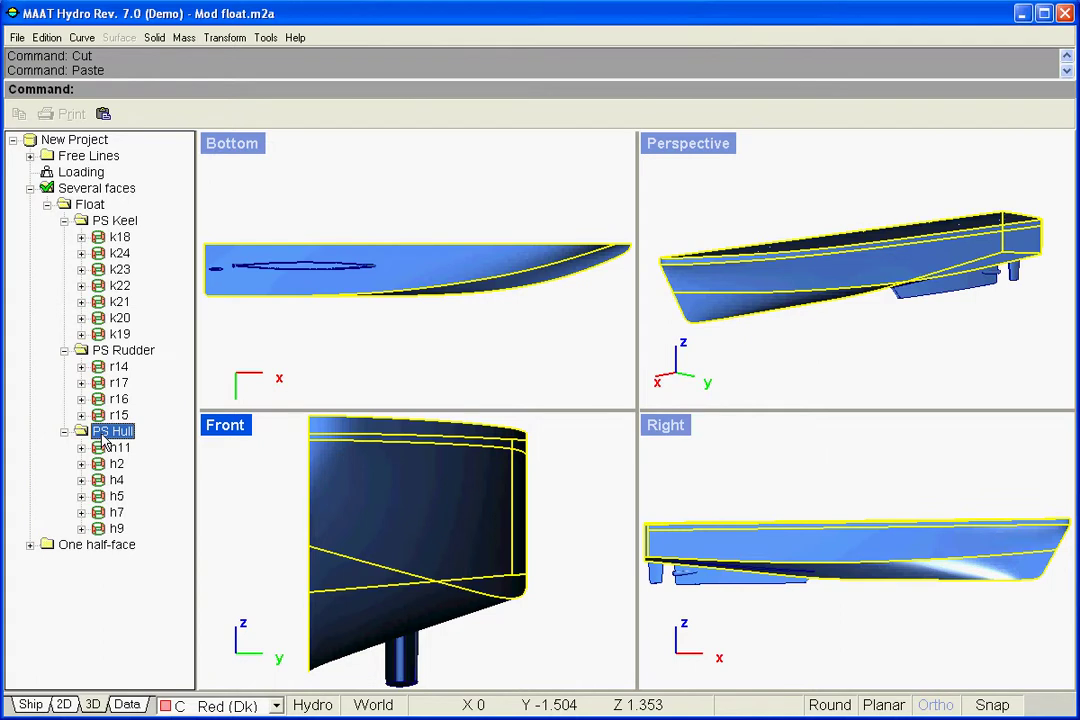
left_click(133, 571)
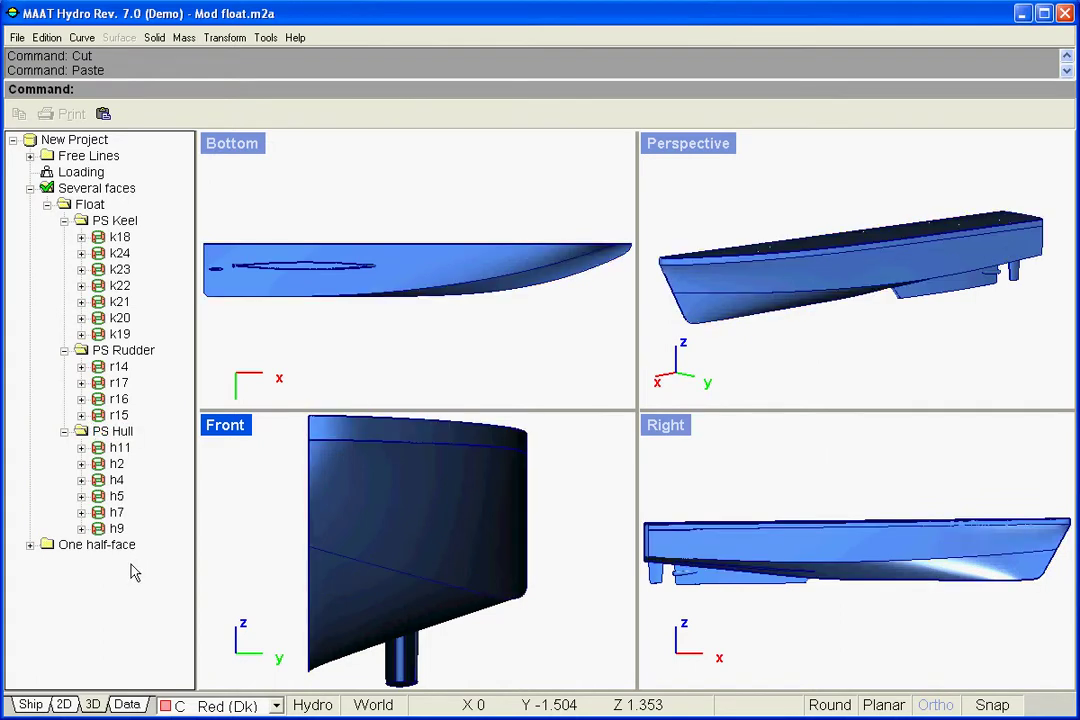
double_click(107, 434)
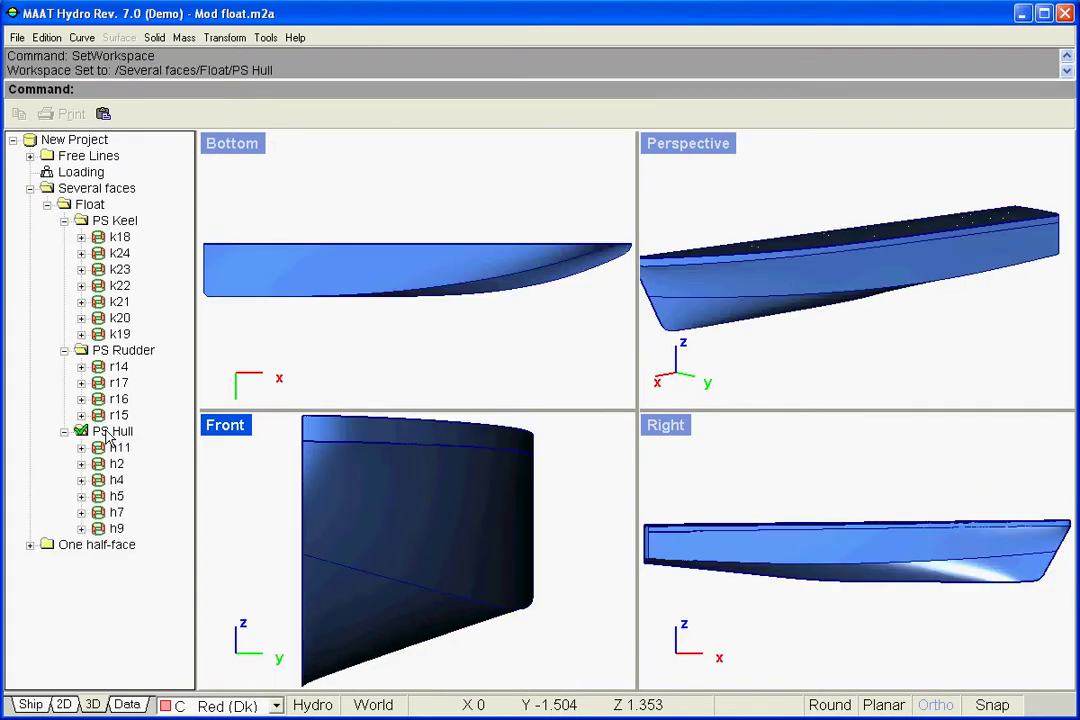
Mirror the PS Hull faces with Resize-Shift-Scale, using a Y scaling ratio of -1 and the Keep Ref. Items option
left_click(225, 37)
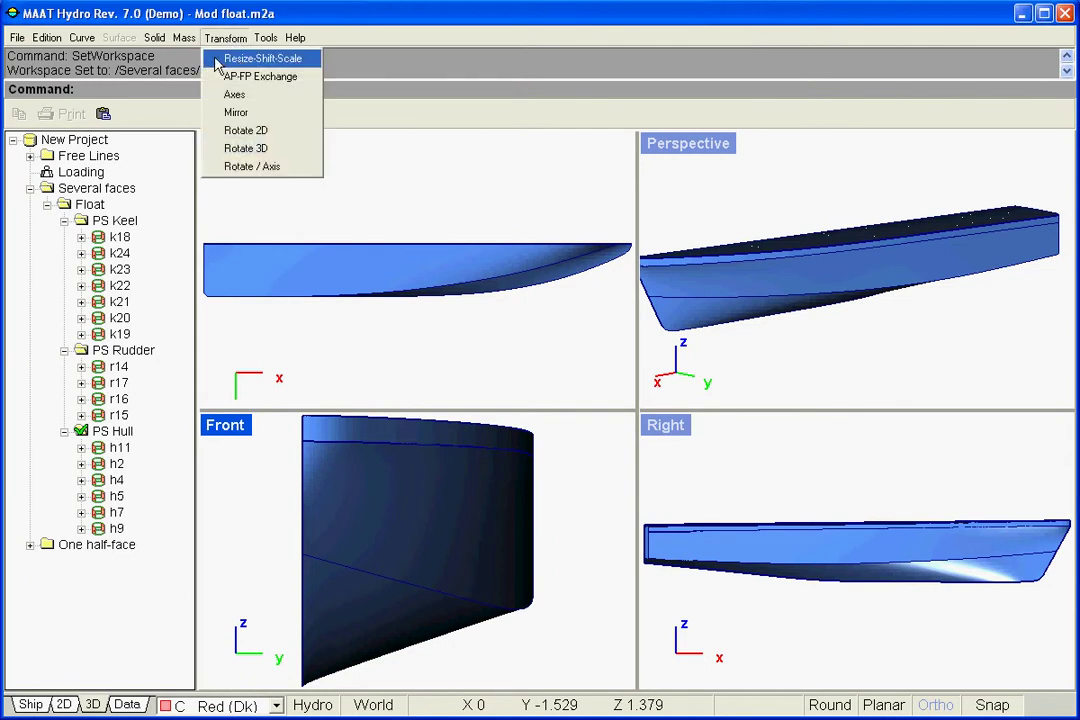
left_click(122, 432)
right_click(125, 432)
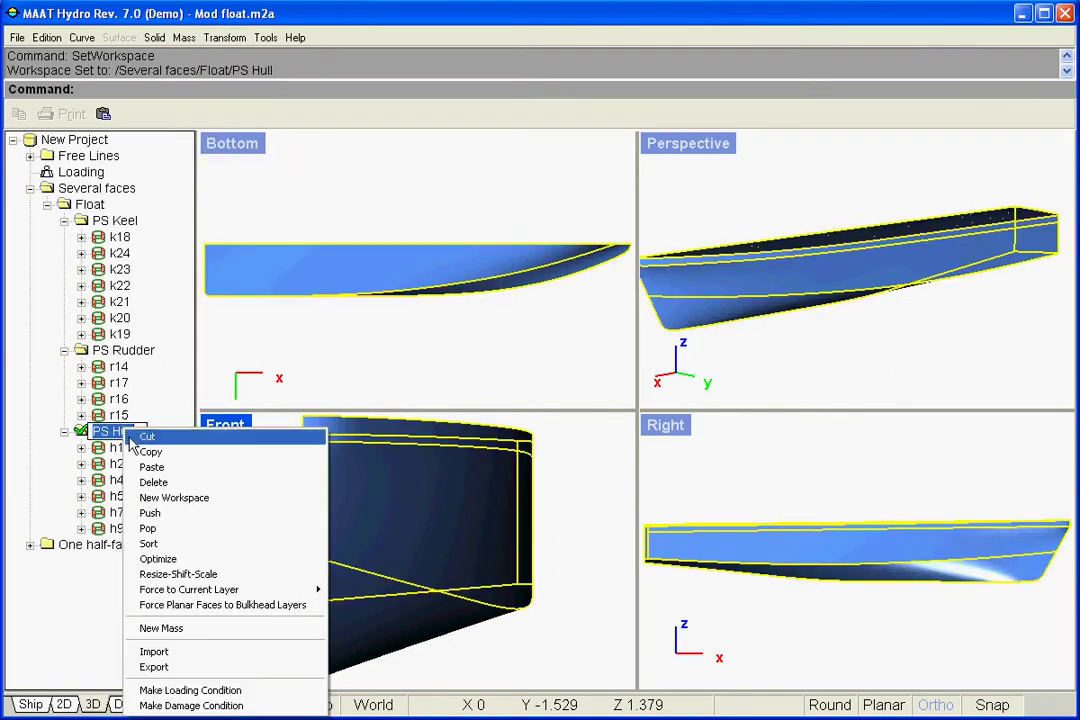
left_click(240, 575)
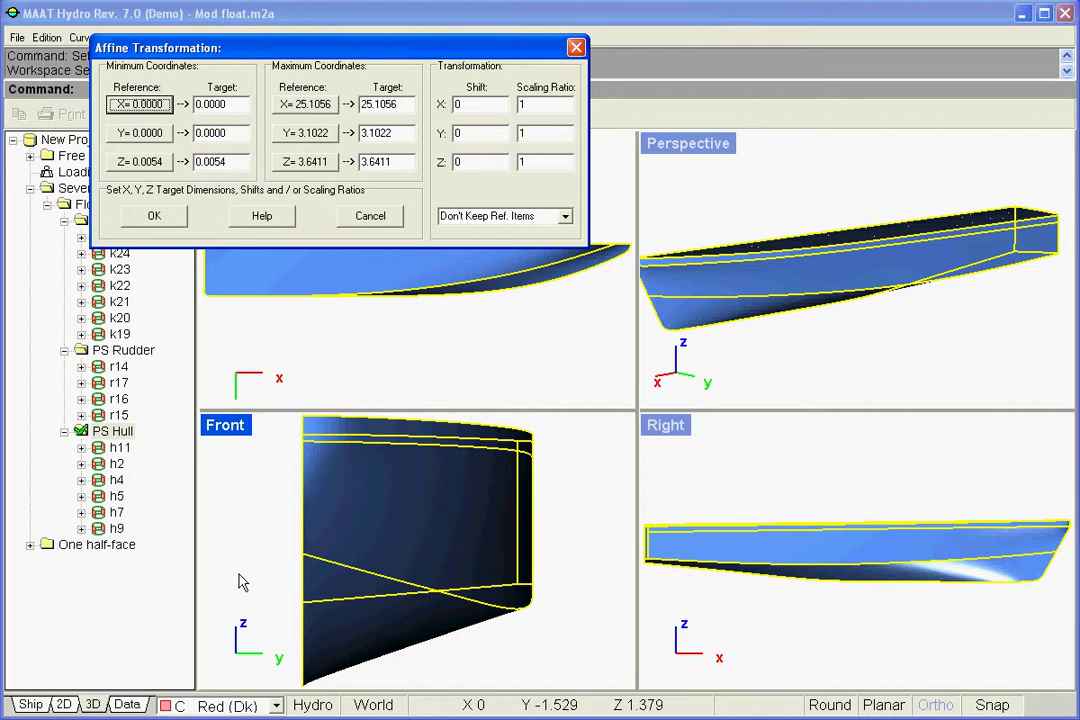
left_click_drag(536, 134, 507, 133)
type("-1")
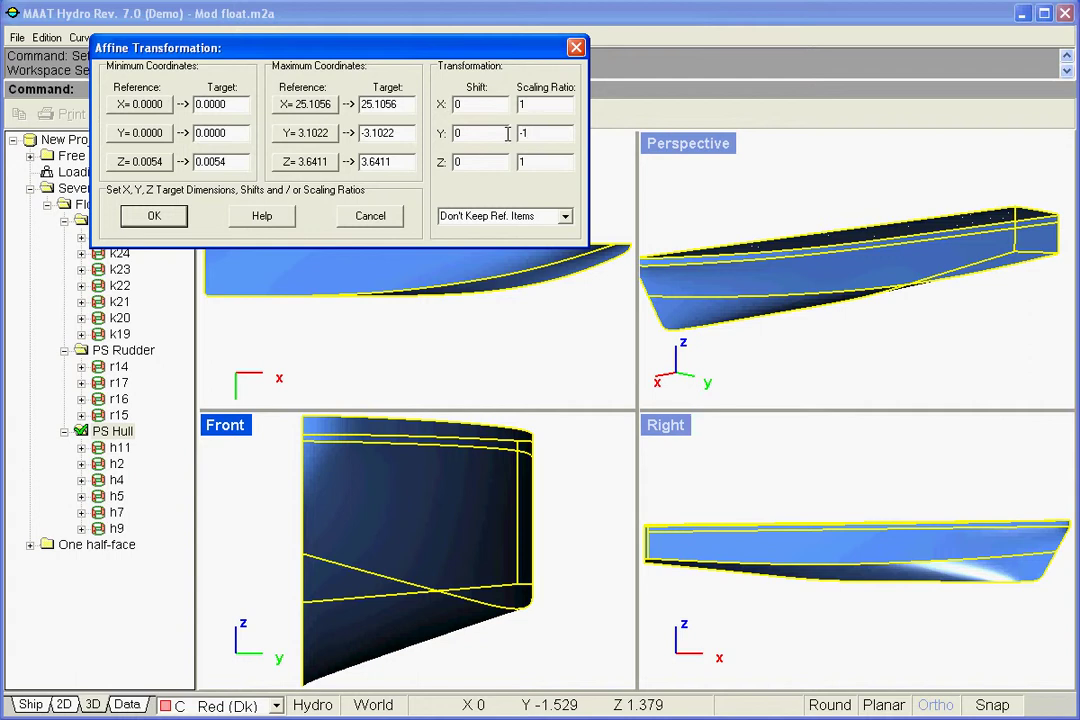
left_click(565, 217)
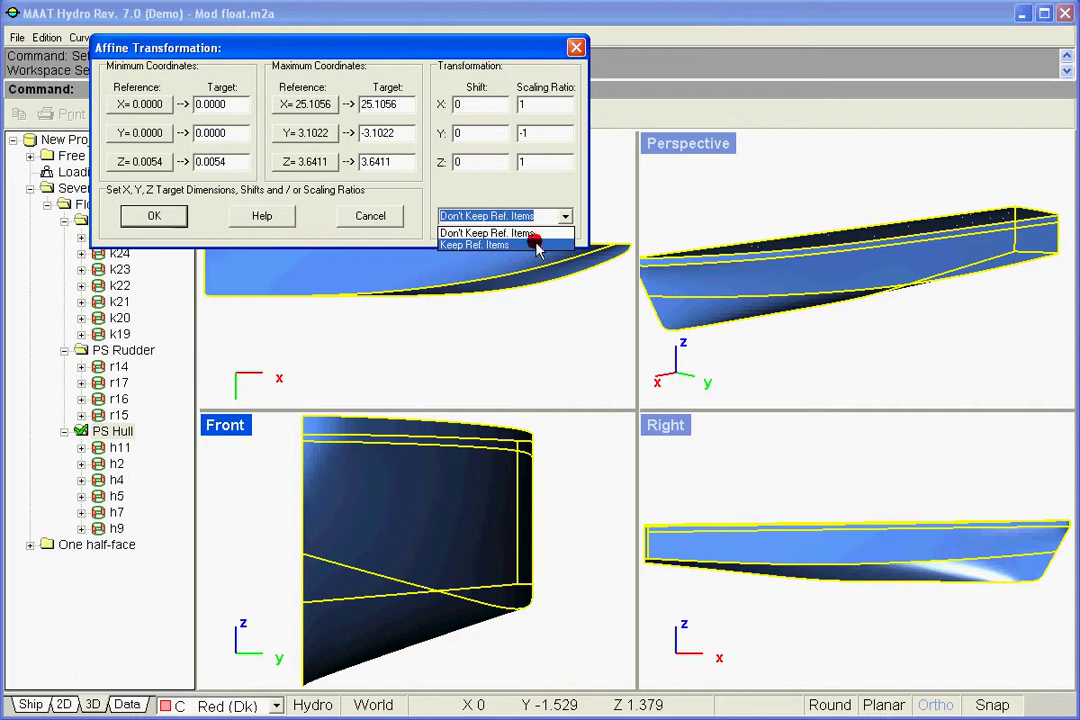
left_click(538, 248)
left_click(154, 216)
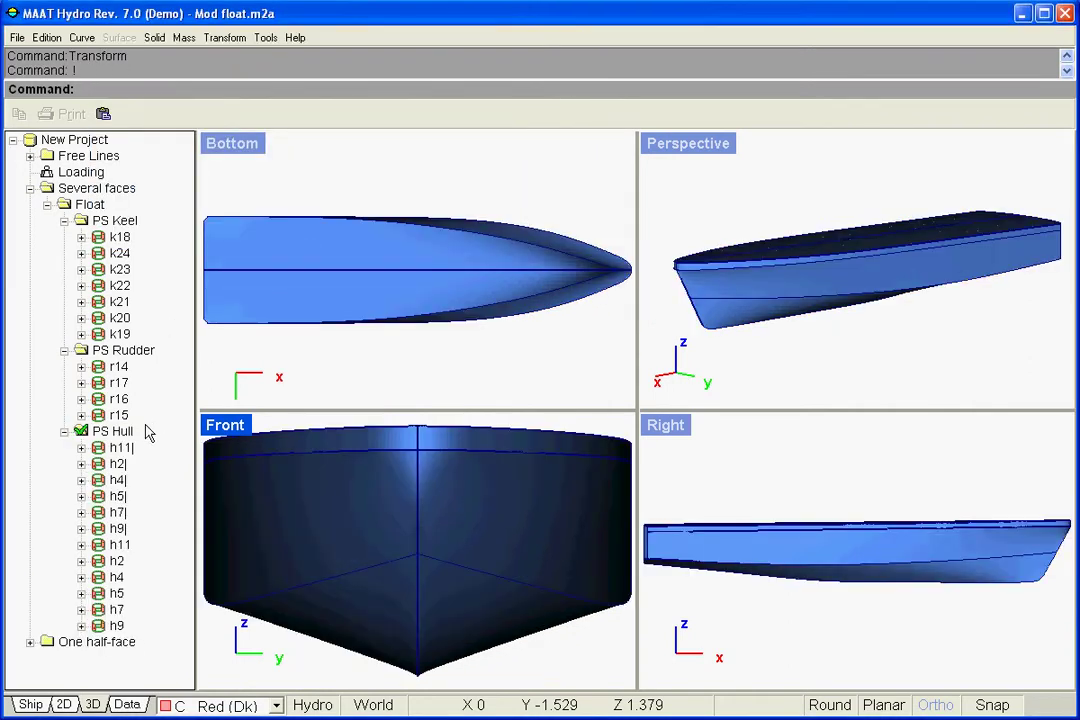
Rename the PS Hull workspace as Hull and display the hydrostatic data
left_click(115, 432)
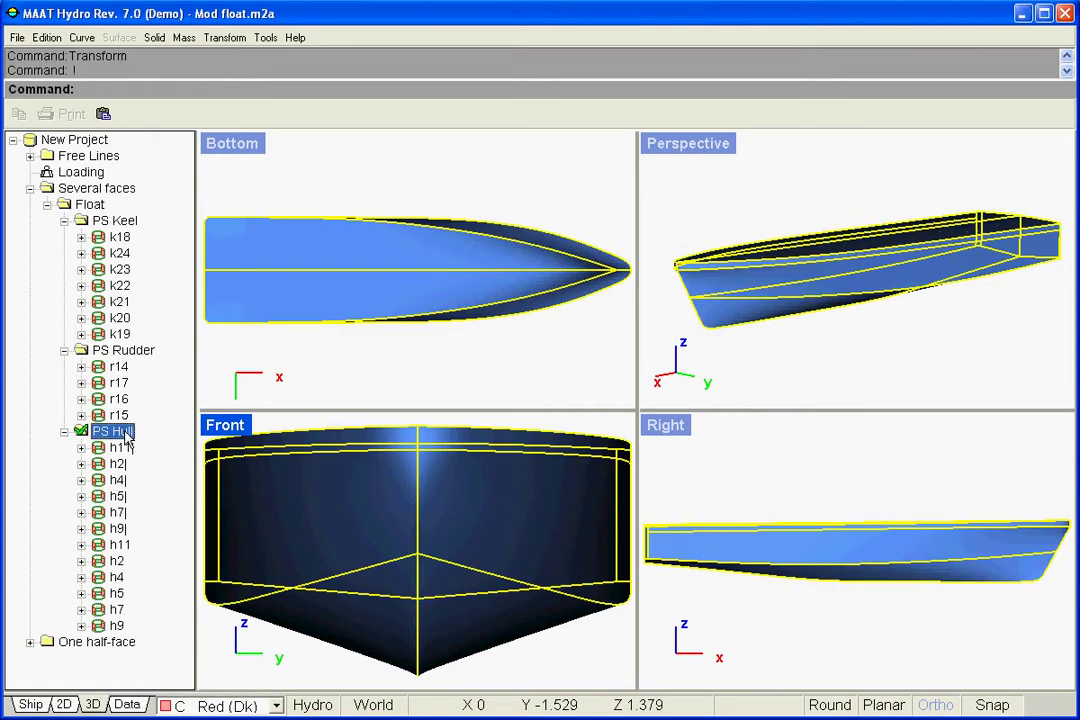
type("Hull")
key("Return")
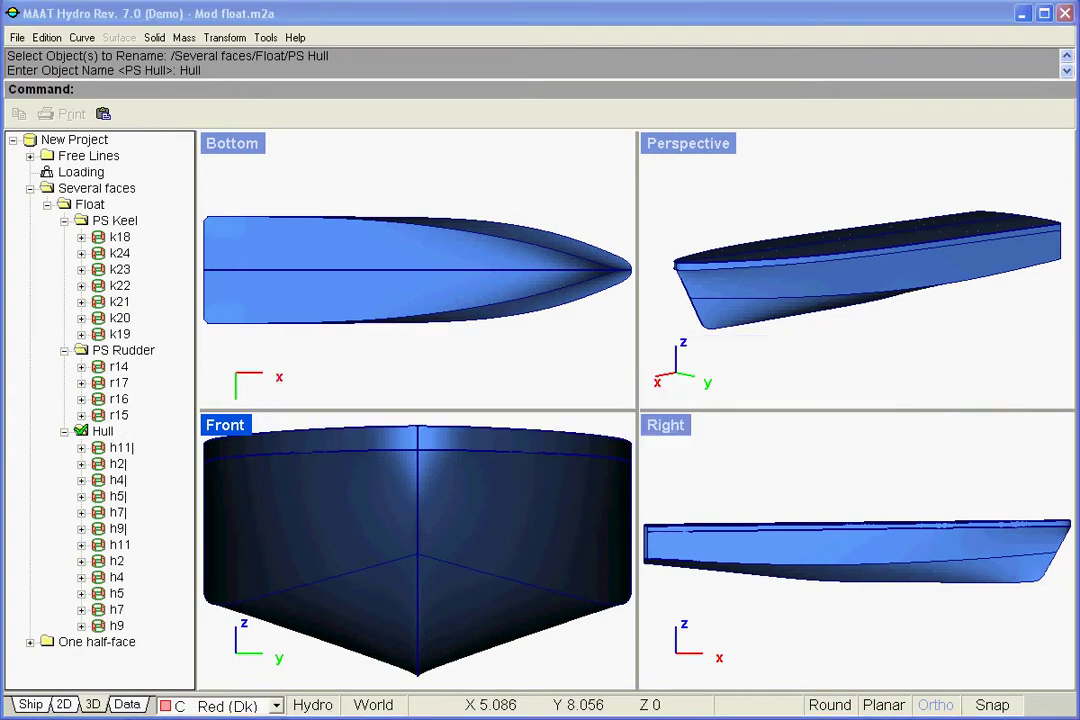
left_click(313, 705)
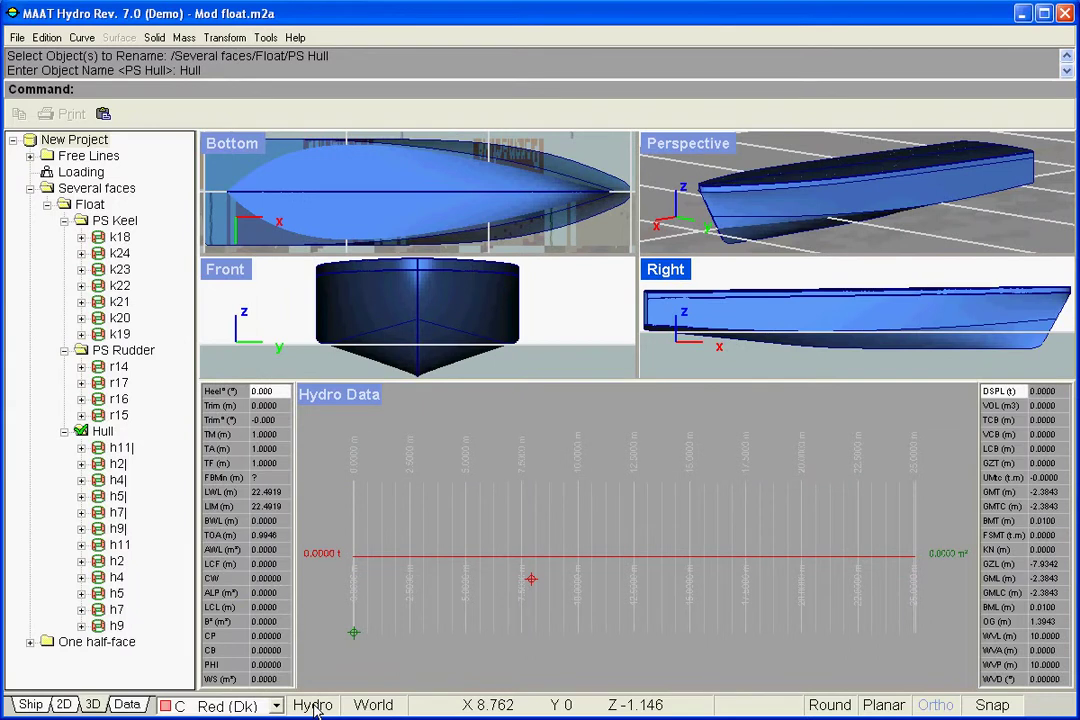
Set Hull as the current workspace and run Join on all of its faces
double_click(104, 432)
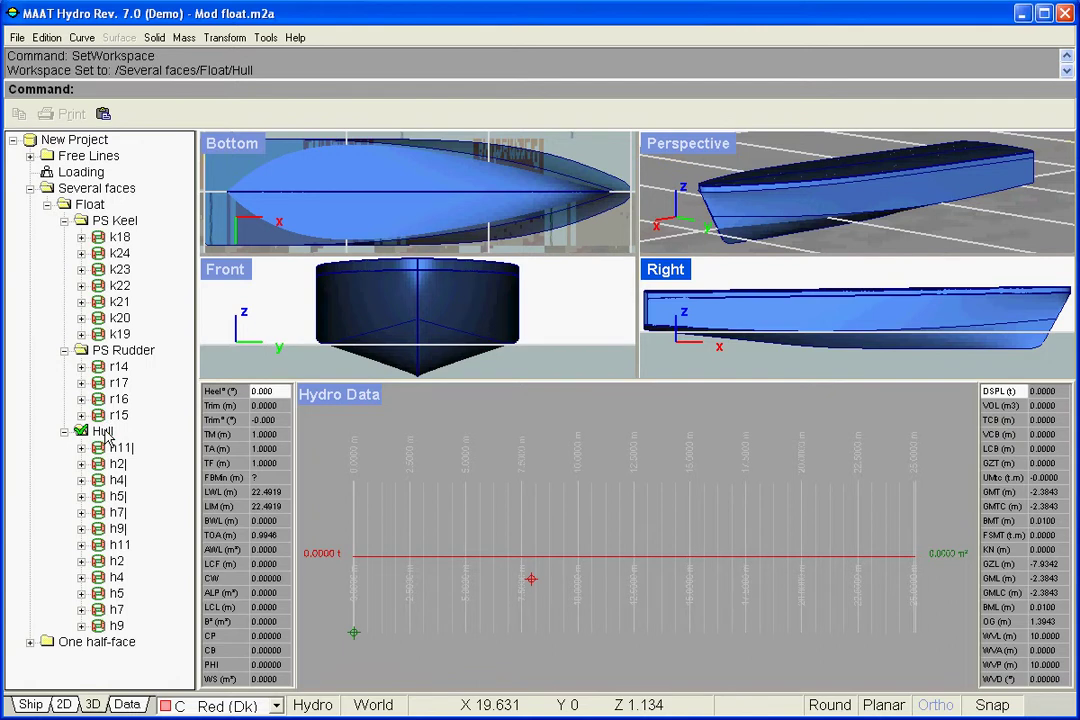
left_click(155, 37)
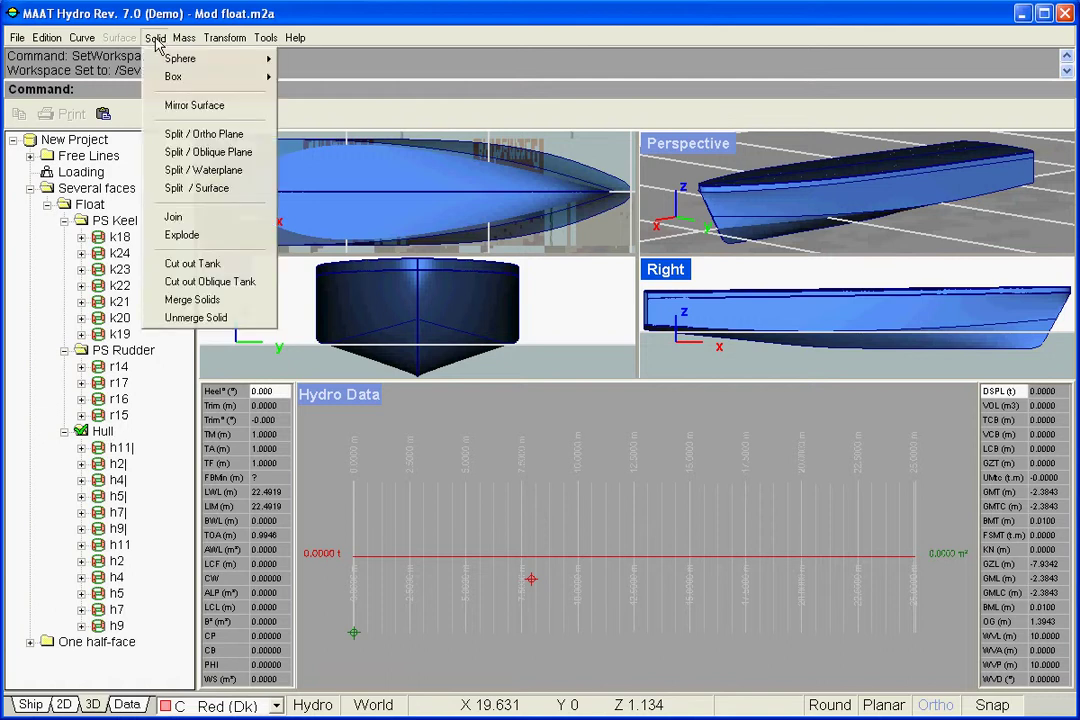
left_click(173, 217)
left_click(121, 448)
left_click(117, 464)
left_click(117, 496)
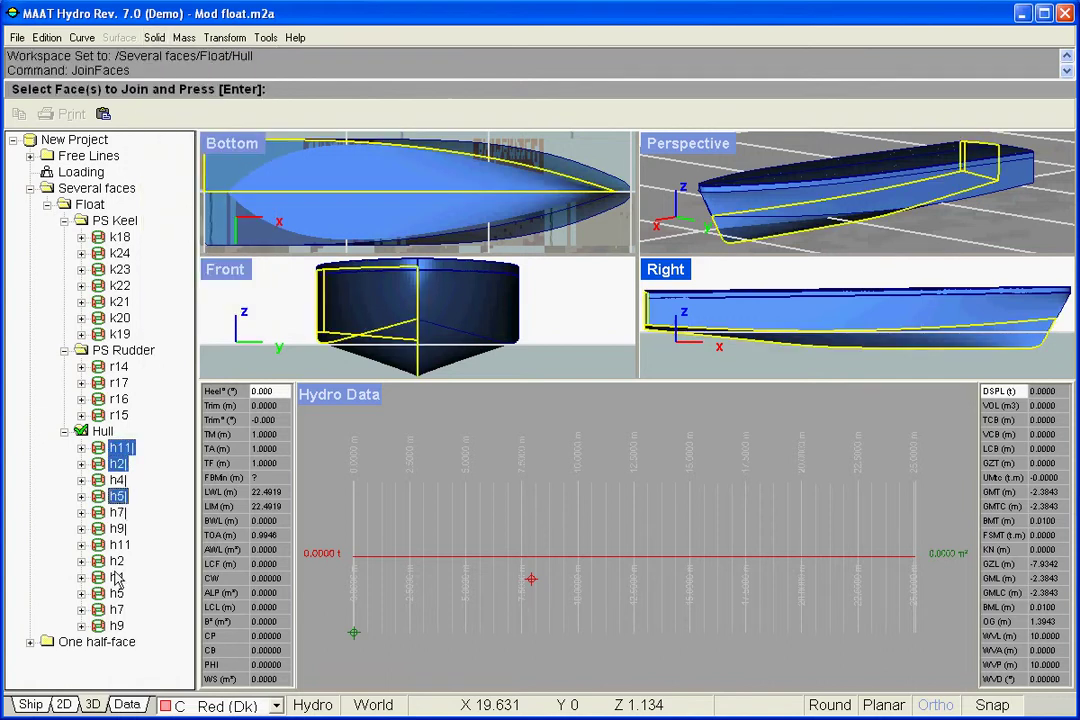
left_click(112, 624)
left_click(114, 449, "shift")
left_click(103, 433)
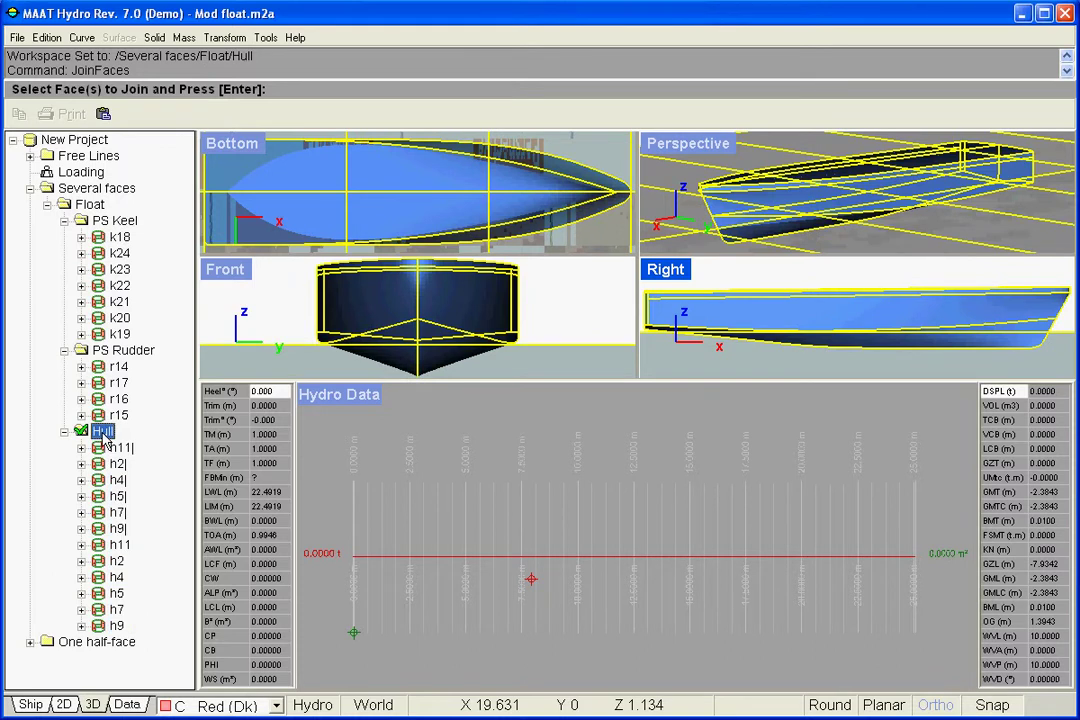
key("Return")
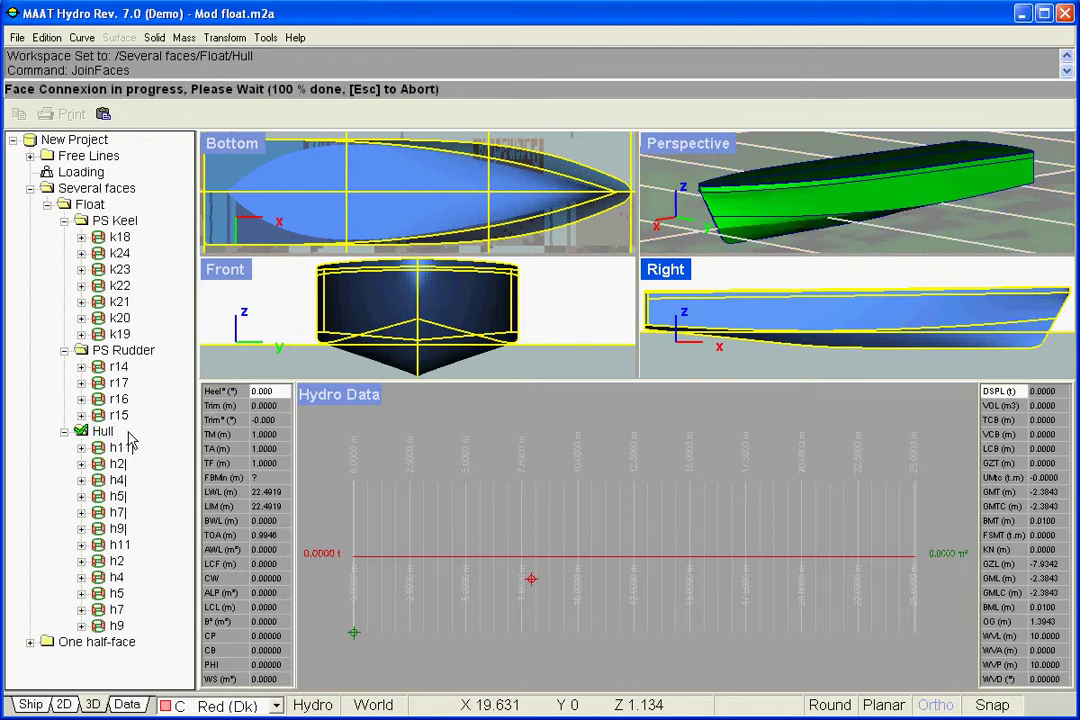
Reverse the orientation of face h7 as a check, restore it, and validate the face orientations to build the hull solid
left_click_drag(282, 48, 210, 348)
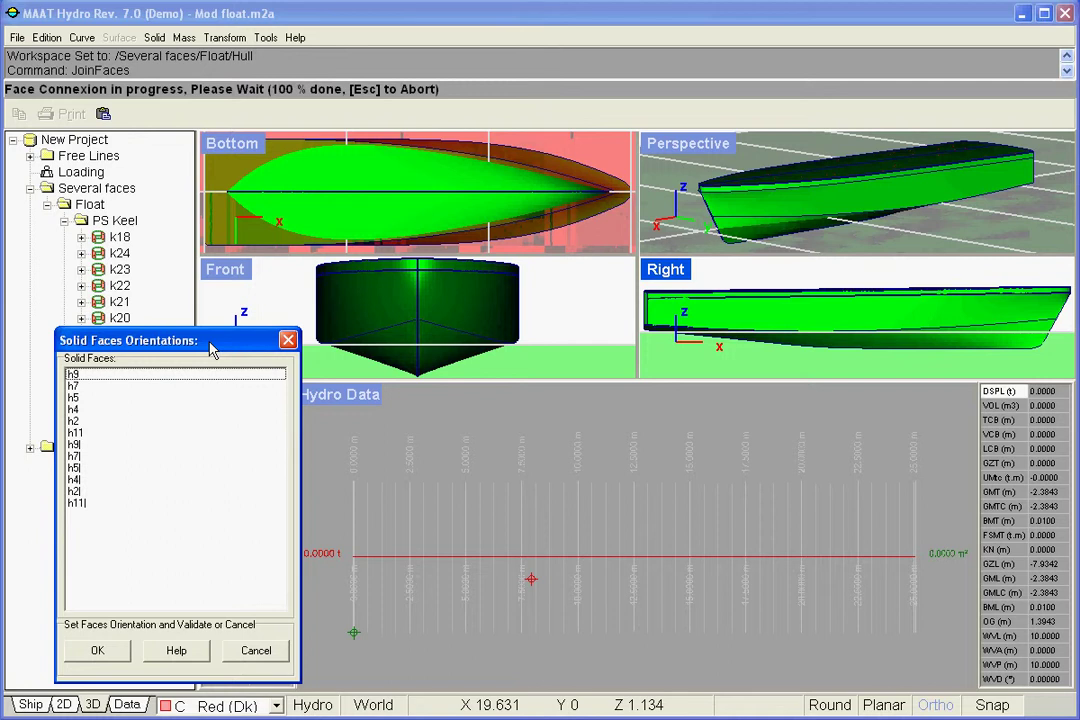
left_click(75, 386)
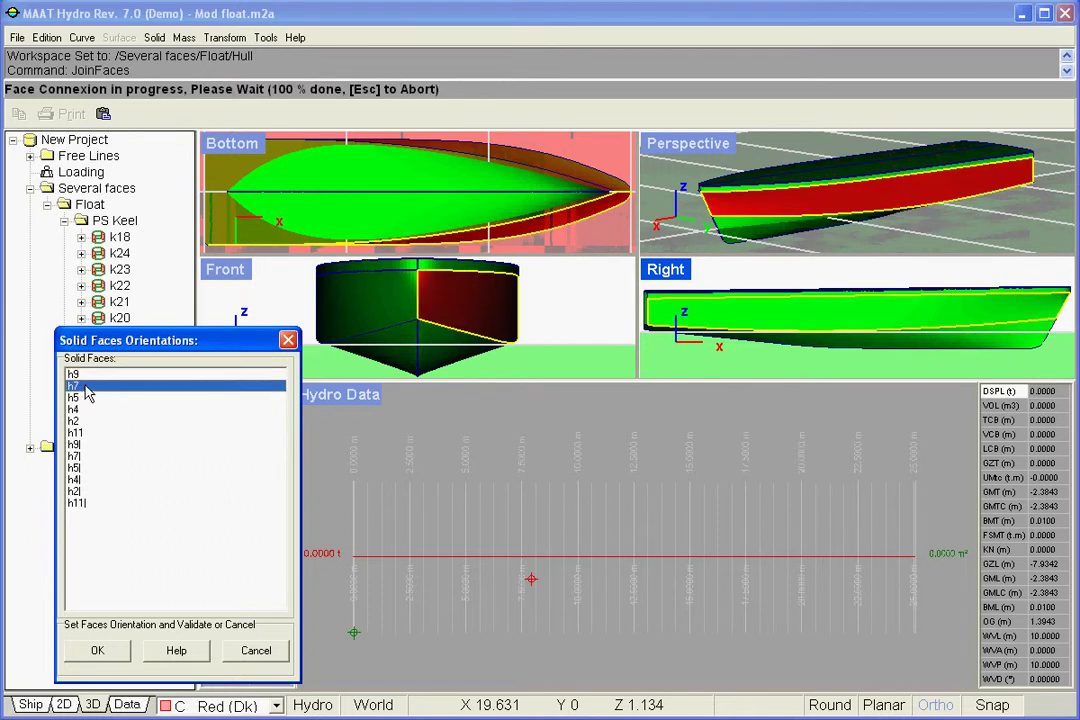
double_click(86, 387)
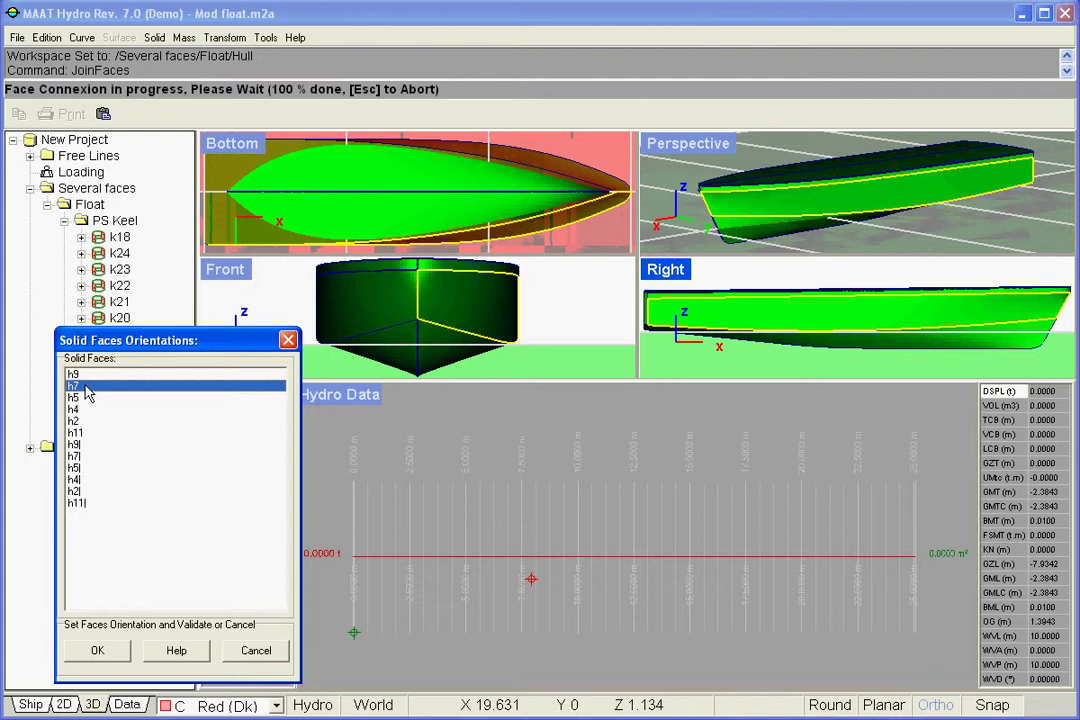
left_click(118, 651)
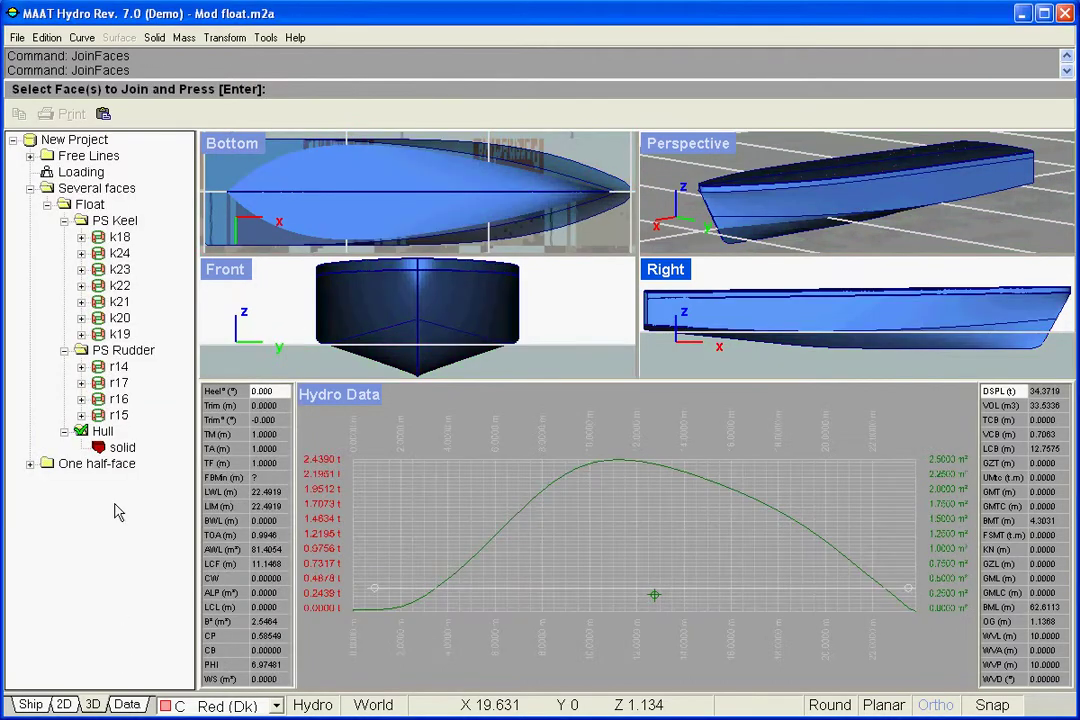
Rename the joined solid in the Hull workspace as Hull
left_click(120, 448)
left_click(137, 506)
left_click(124, 448)
left_click(124, 448)
type("Hull")
key("Return")
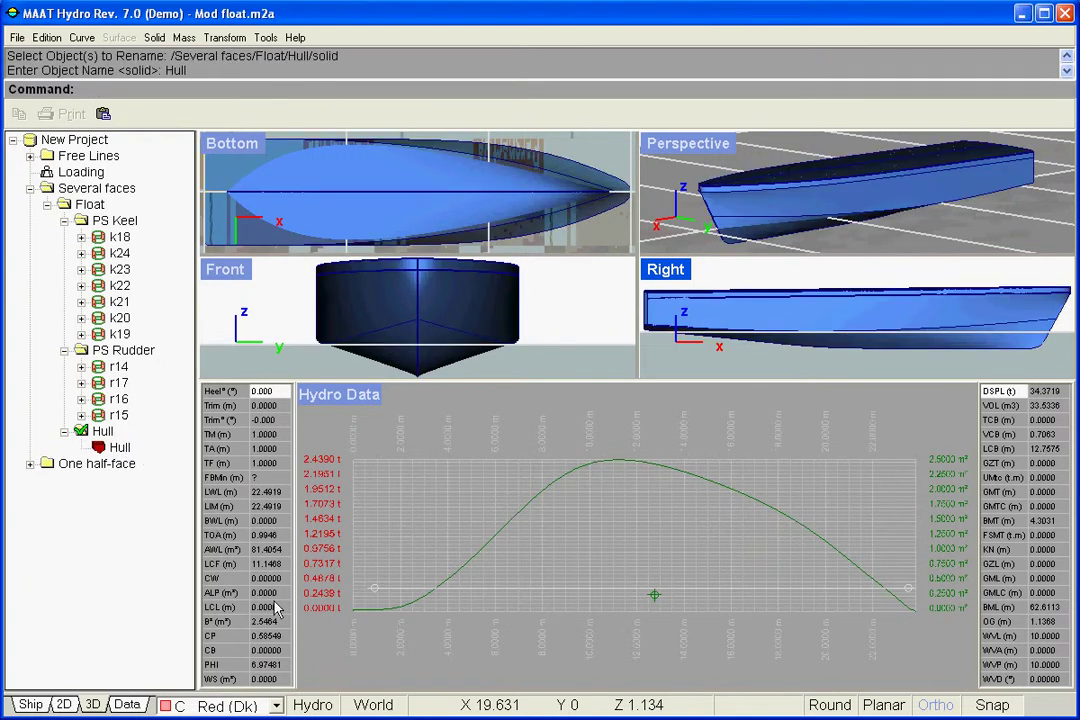
Hide the hydrostatic data and examine the Hull solid's face orientation display from below in a maximised Perspective view
left_click(314, 706)
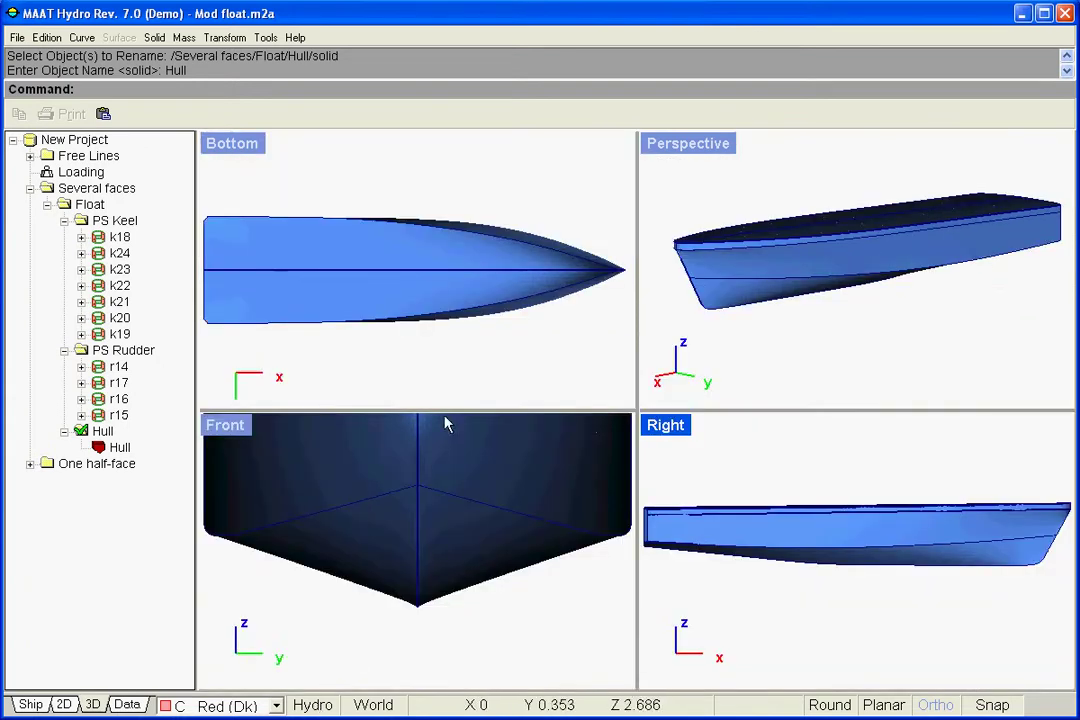
double_click(655, 145)
right_click(260, 158)
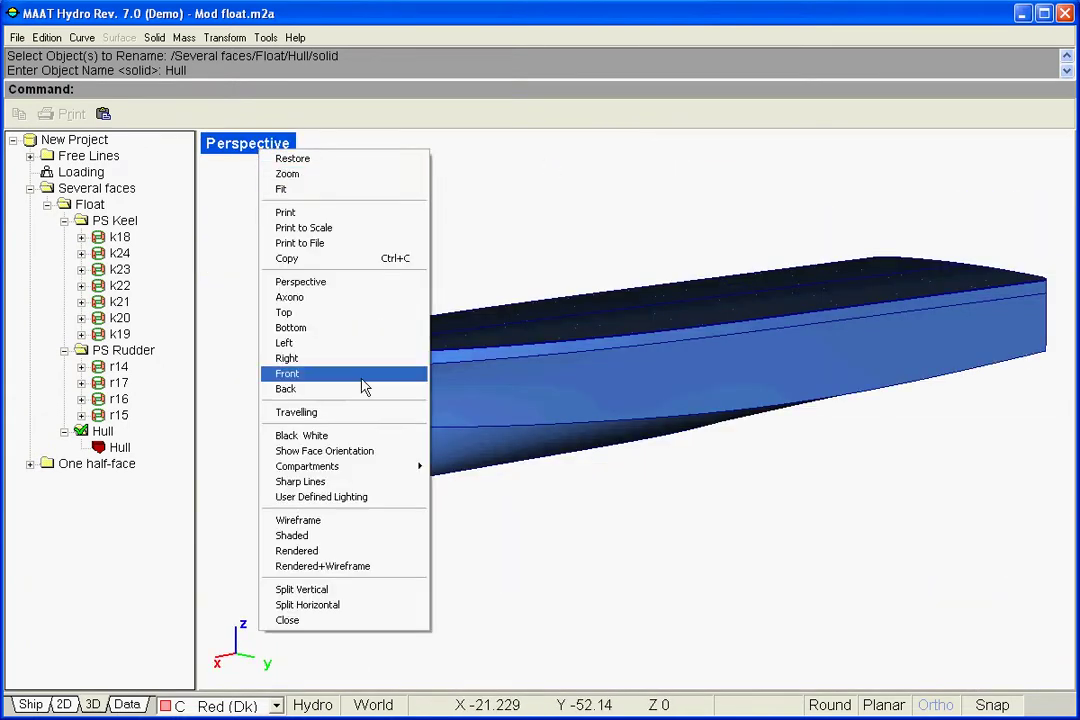
left_click(396, 458)
middle_click_drag(395, 453, 638, 290)
right_click(273, 147)
left_click(300, 171)
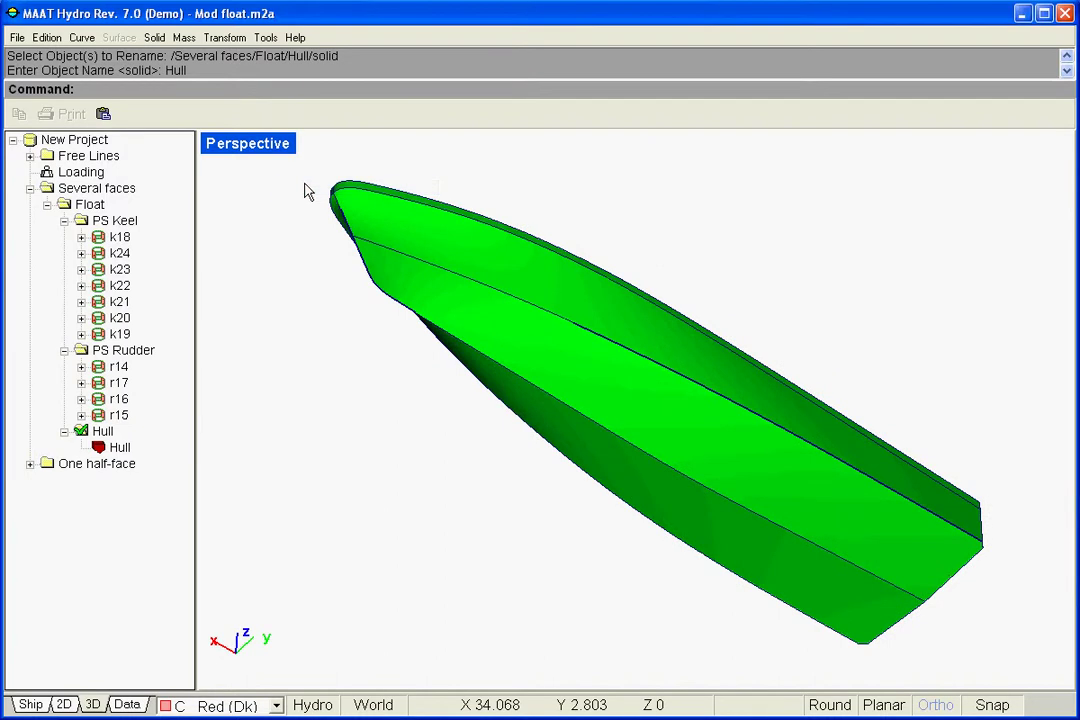
right_click(285, 145)
left_click(409, 446)
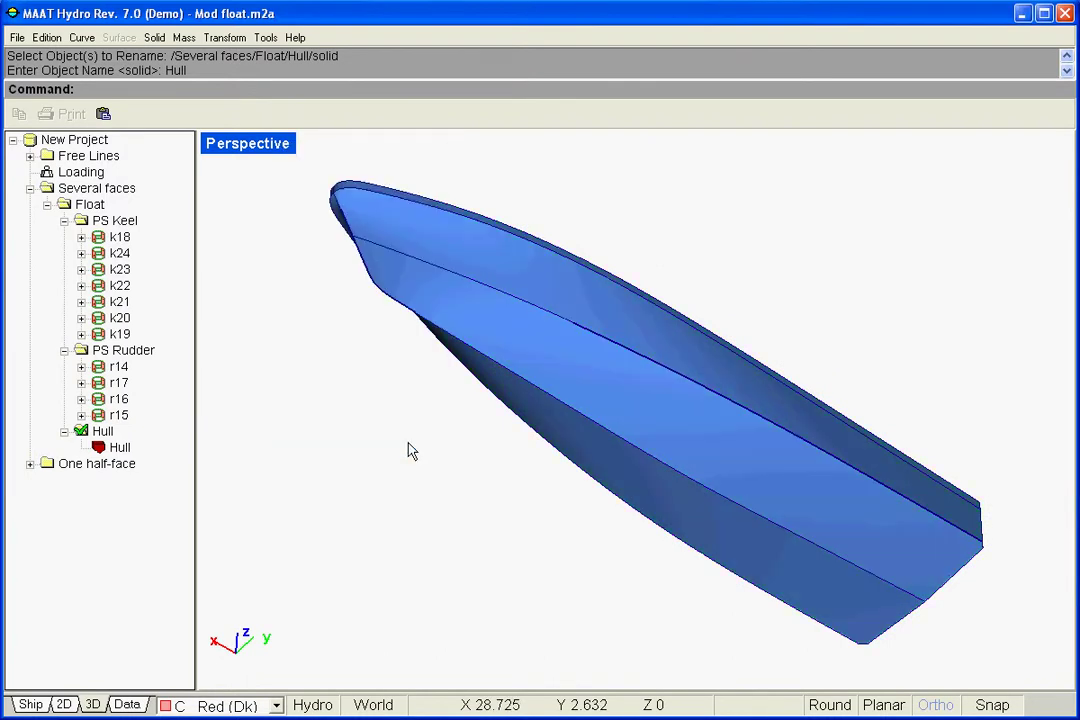
left_click(118, 447)
right_click(118, 447)
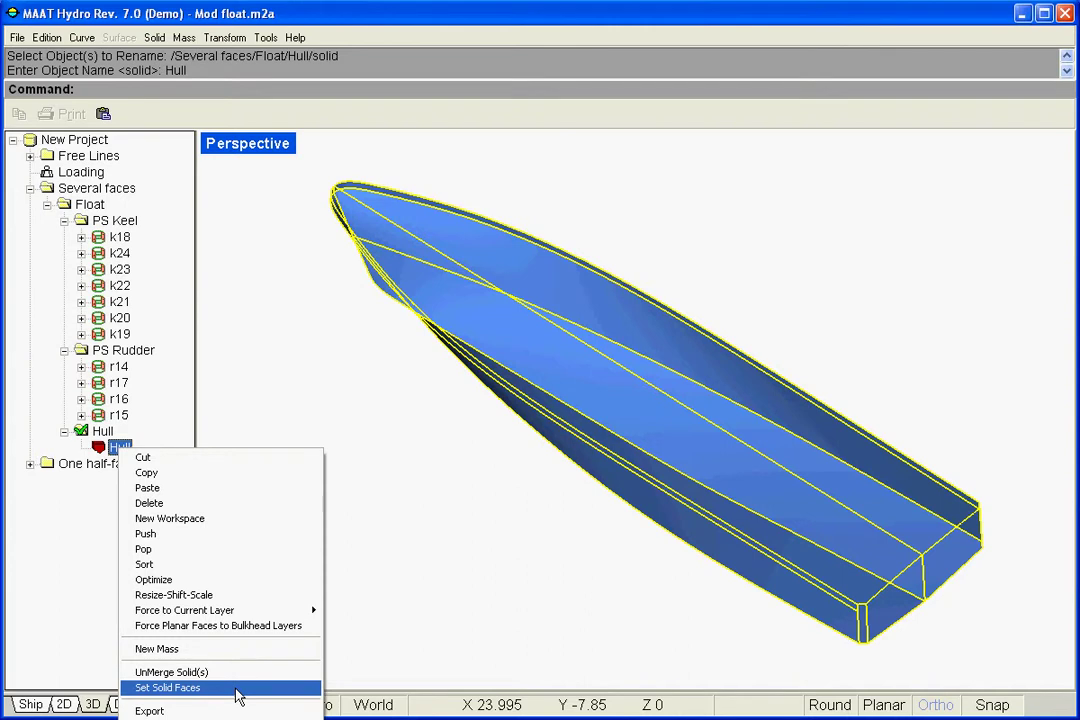
left_click(72, 533)
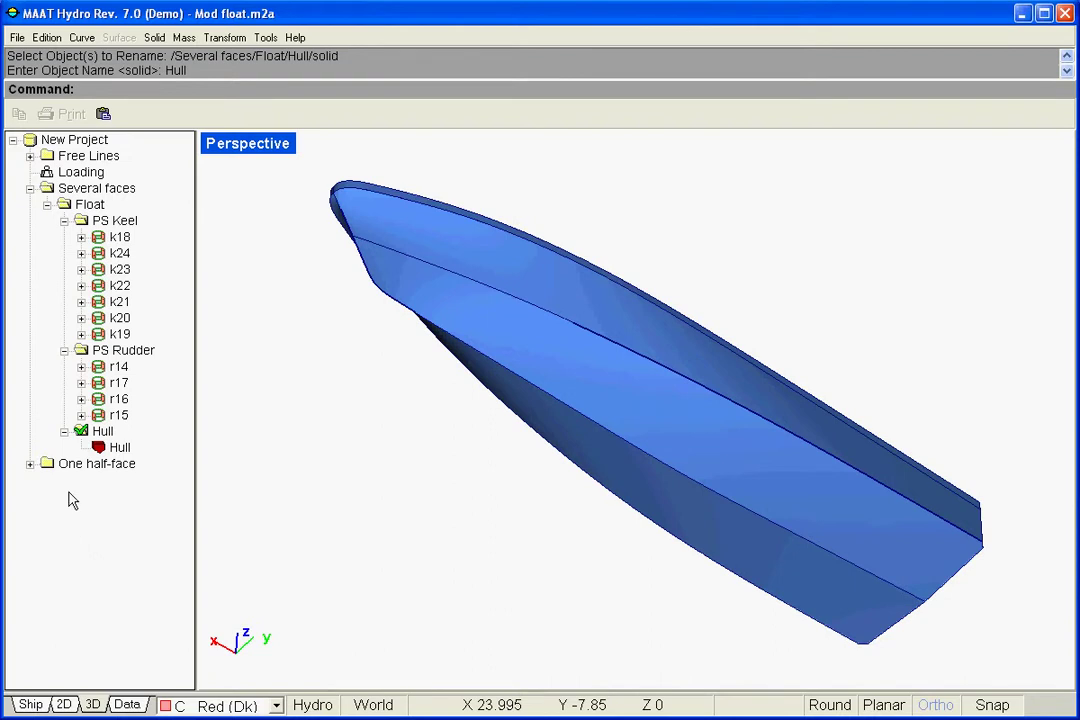
Set PS Rudder as the current workspace, join all of its faces into a solid and validate their orientations
double_click(99, 357)
left_click(154, 37)
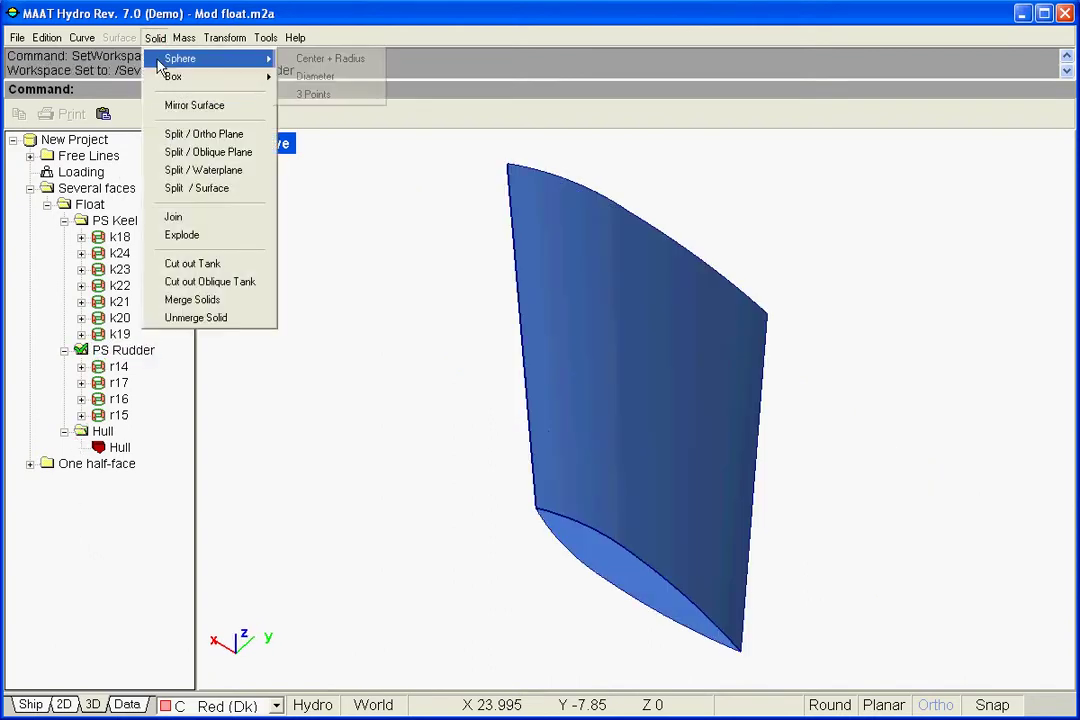
left_click(168, 215)
left_click(140, 352)
key("Return")
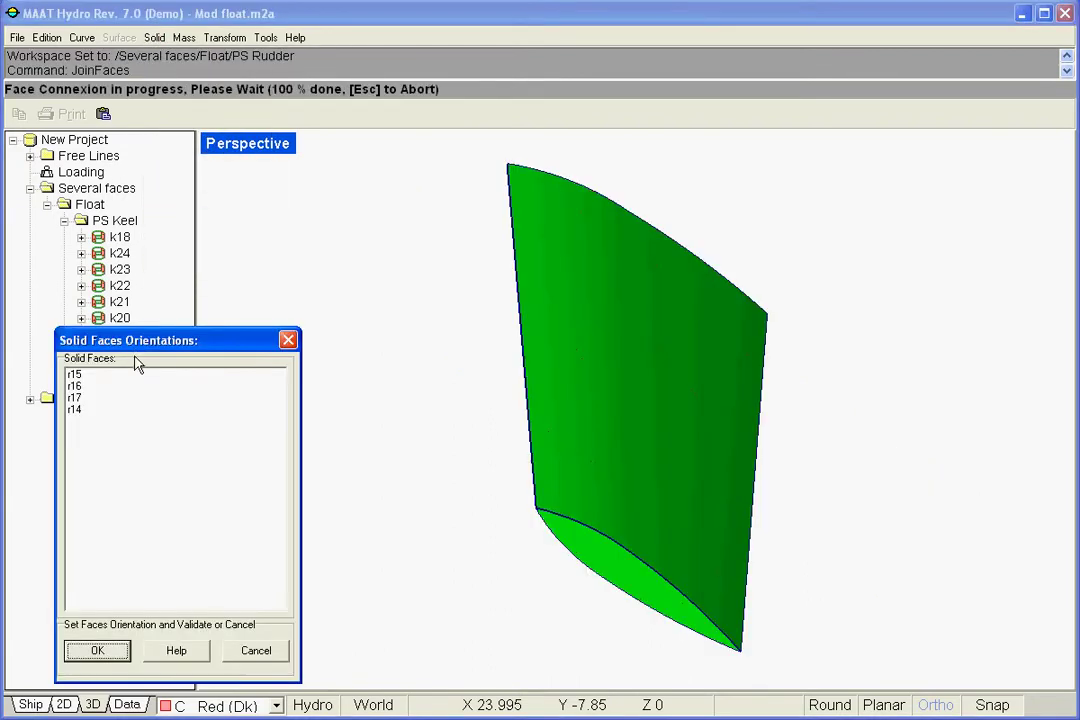
left_click(117, 651)
Rename the joined rudder solid as PS Rudder
left_click(122, 366)
left_click(122, 366)
type("PS Rudder")
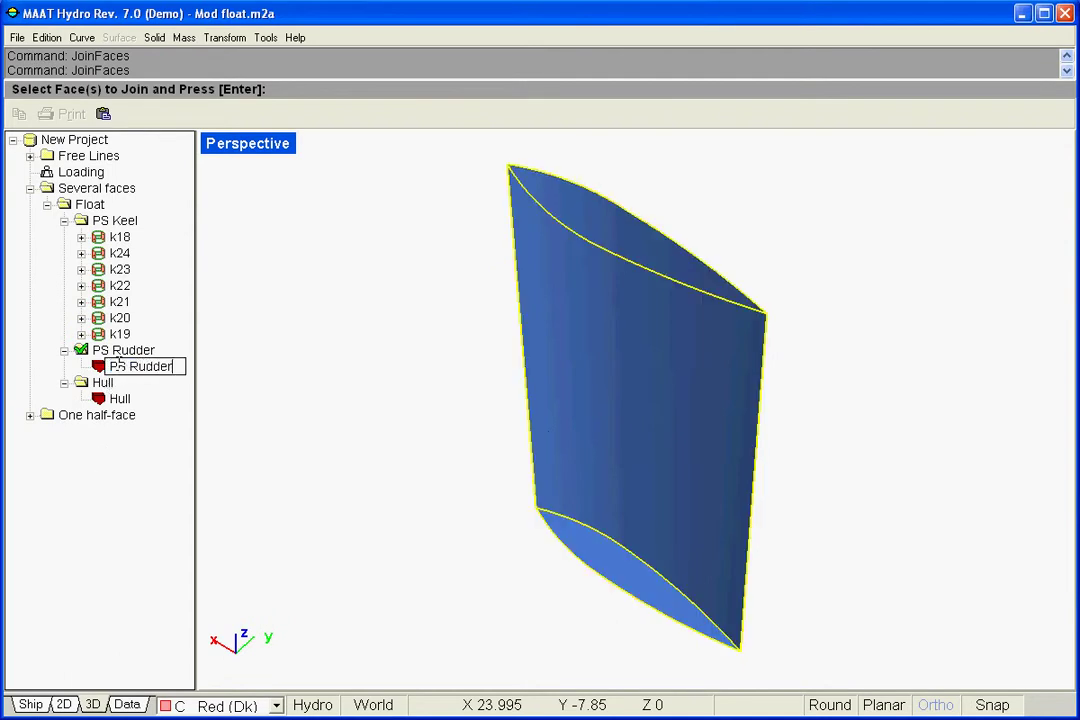
key("Return")
Set Float as the current workspace and check its hydrostatic data with the rudder solid included
left_click(92, 205)
double_click(92, 205)
left_click(313, 705)
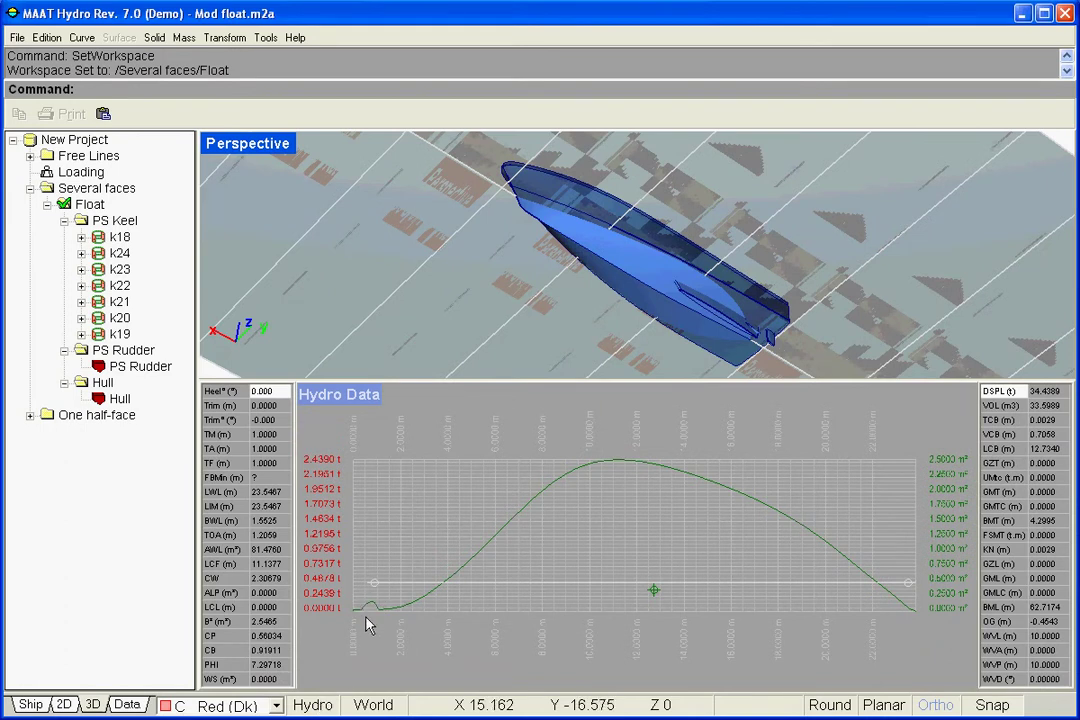
left_click(311, 705)
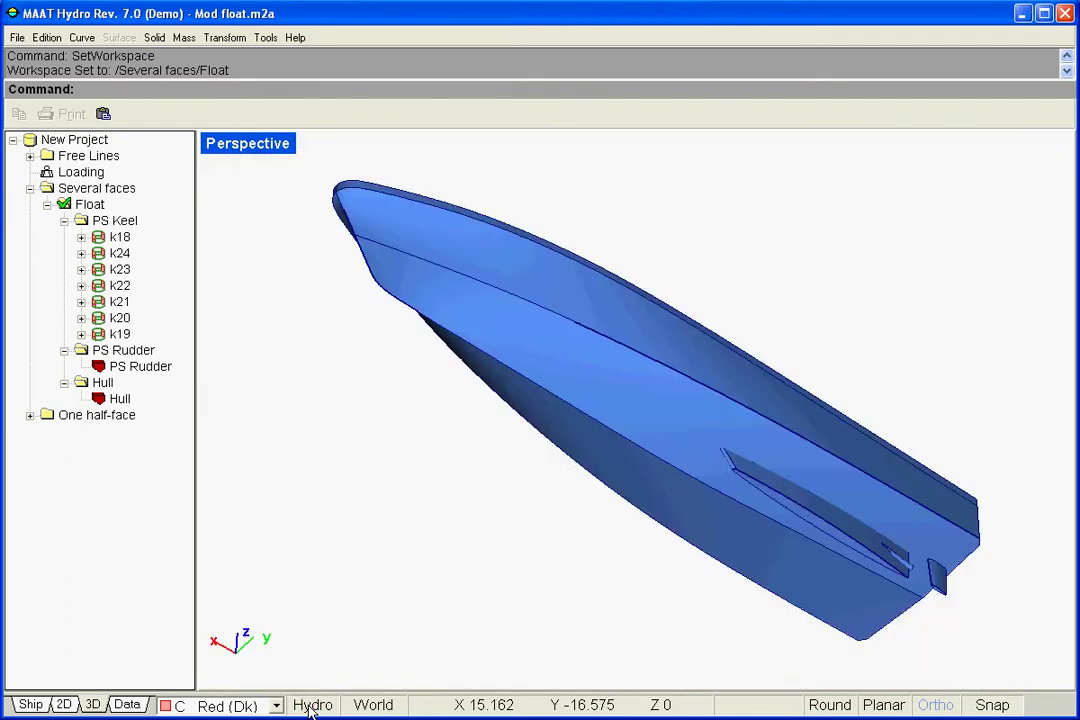
Set PS Keel as the current workspace, join all of its faces into a solid and validate their orientations
left_click(112, 221)
left_click(155, 38)
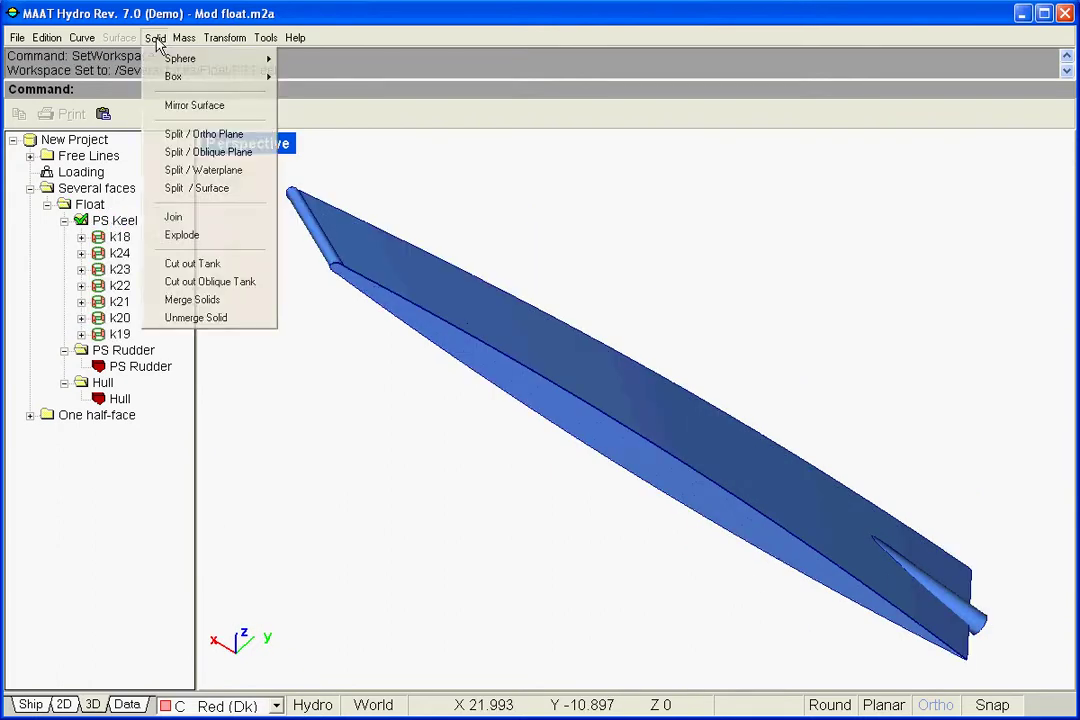
left_click(175, 217)
left_click(121, 224)
key("Return")
left_click(115, 651)
Rename the joined keel solid as PS Keel
left_click(117, 239)
left_click(119, 238)
type("PS Keel")
key("Return")
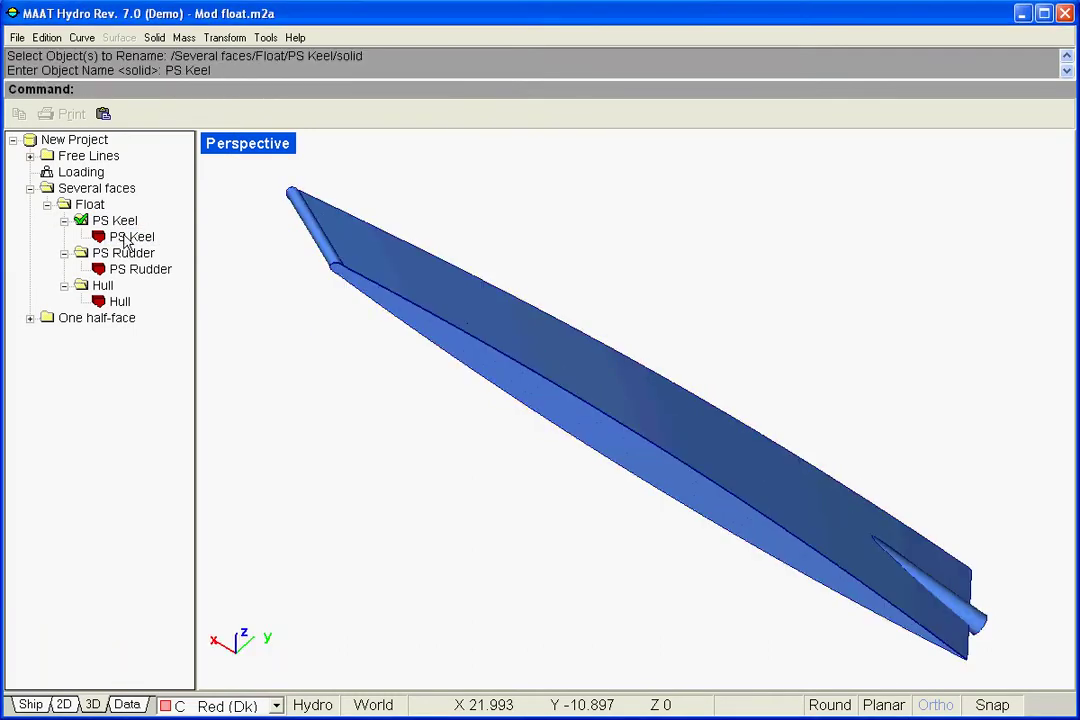
Set Float as the current workspace and mirror the PS Rudder solid to the opposite side of the hull
double_click(90, 204)
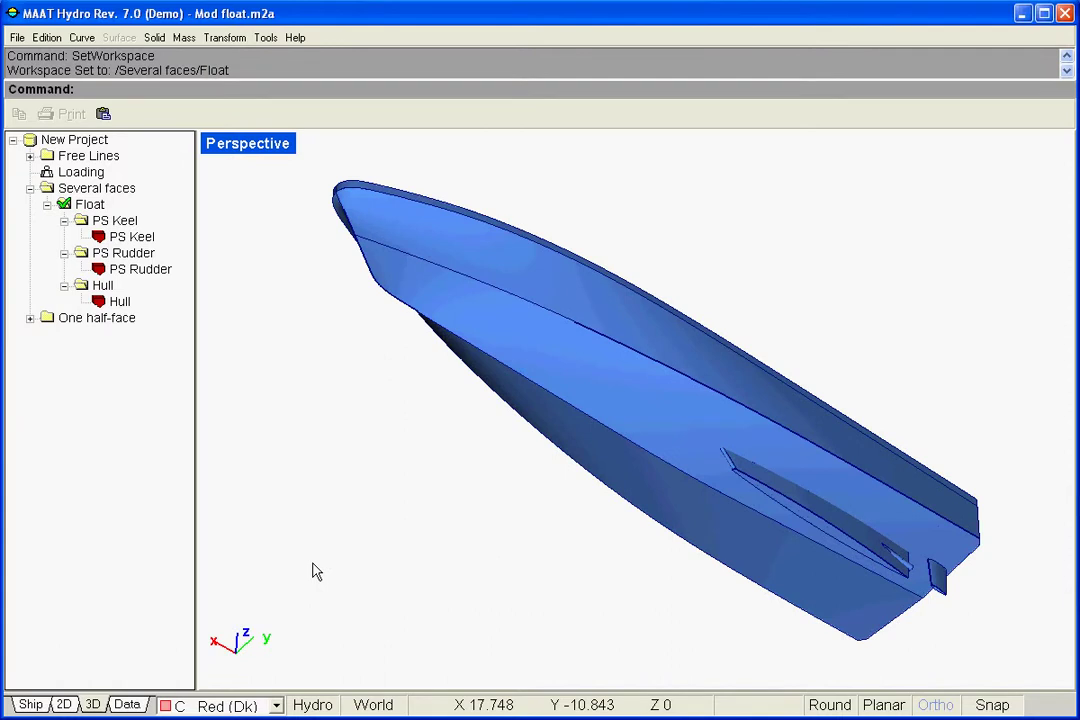
left_click(325, 706)
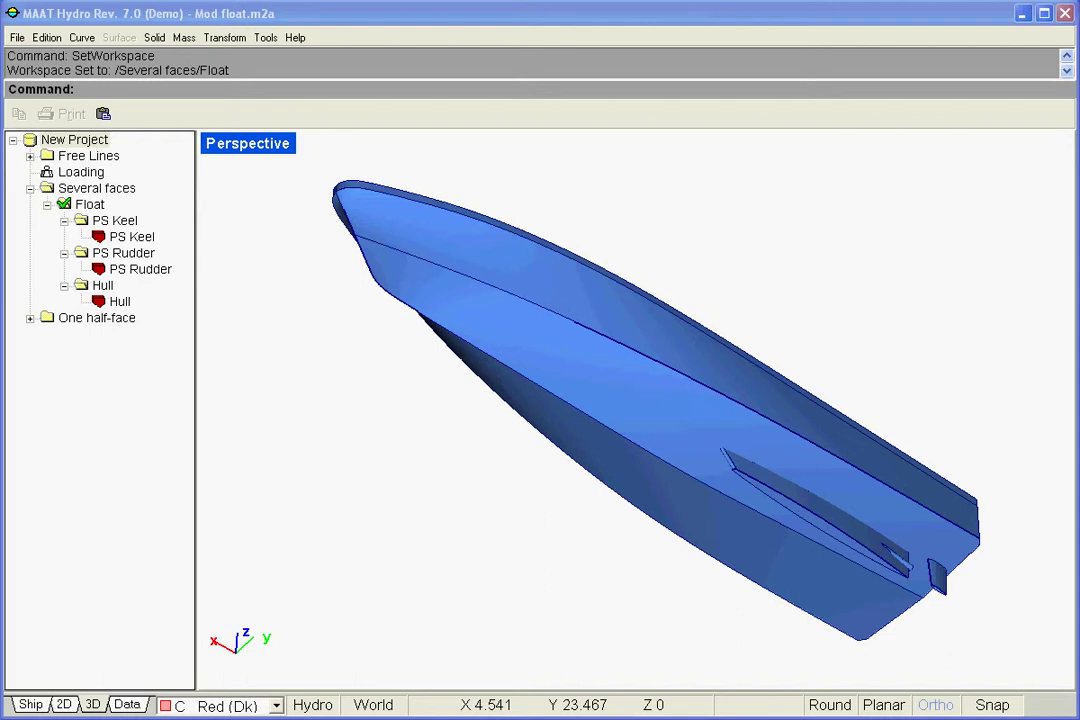
left_click(225, 37)
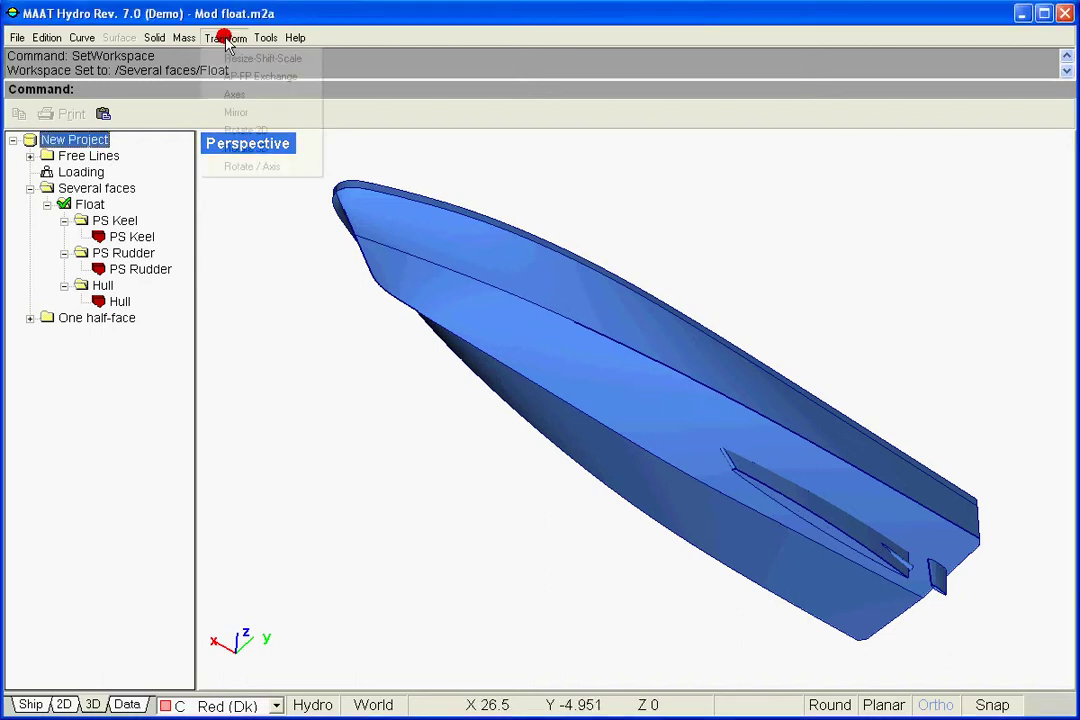
left_click(254, 116)
left_click(157, 272)
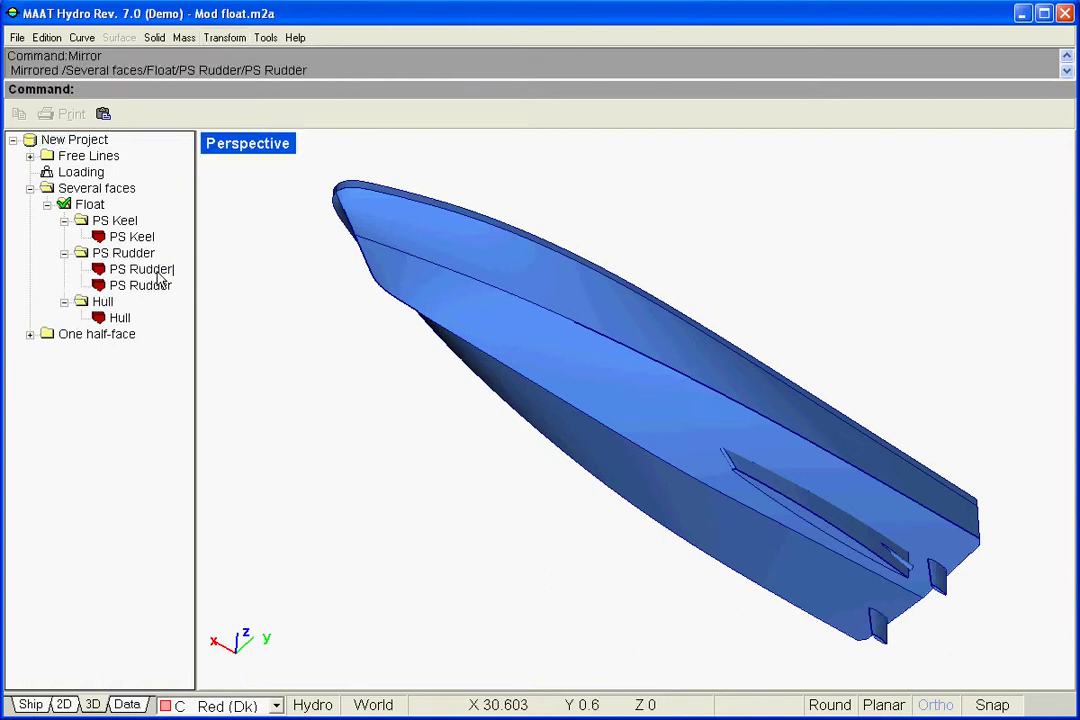
Mirror the PS Keel solid to the opposite side and display the float's hydrostatic data
left_click(222, 38)
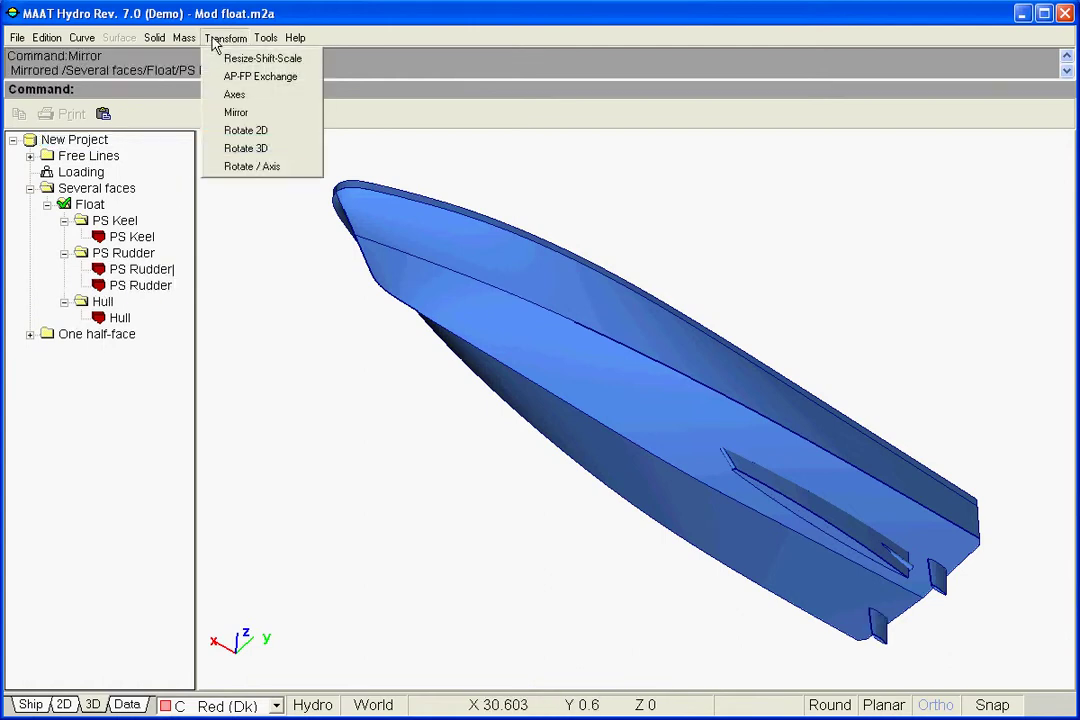
left_click(250, 112)
left_click(145, 240)
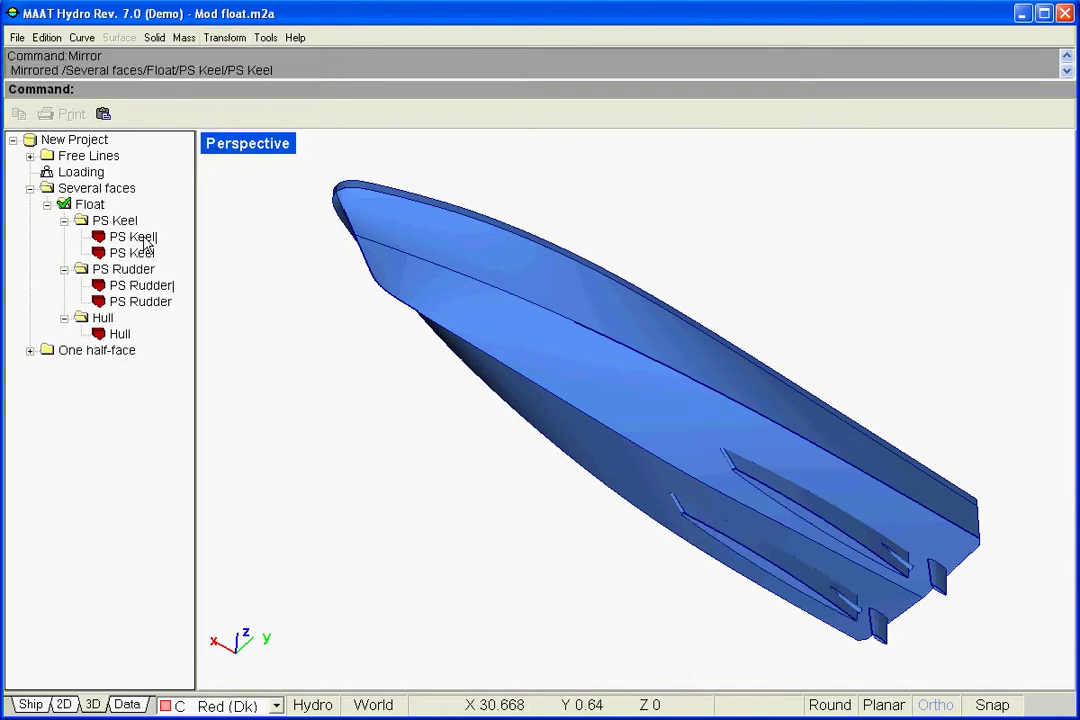
left_click(320, 705)
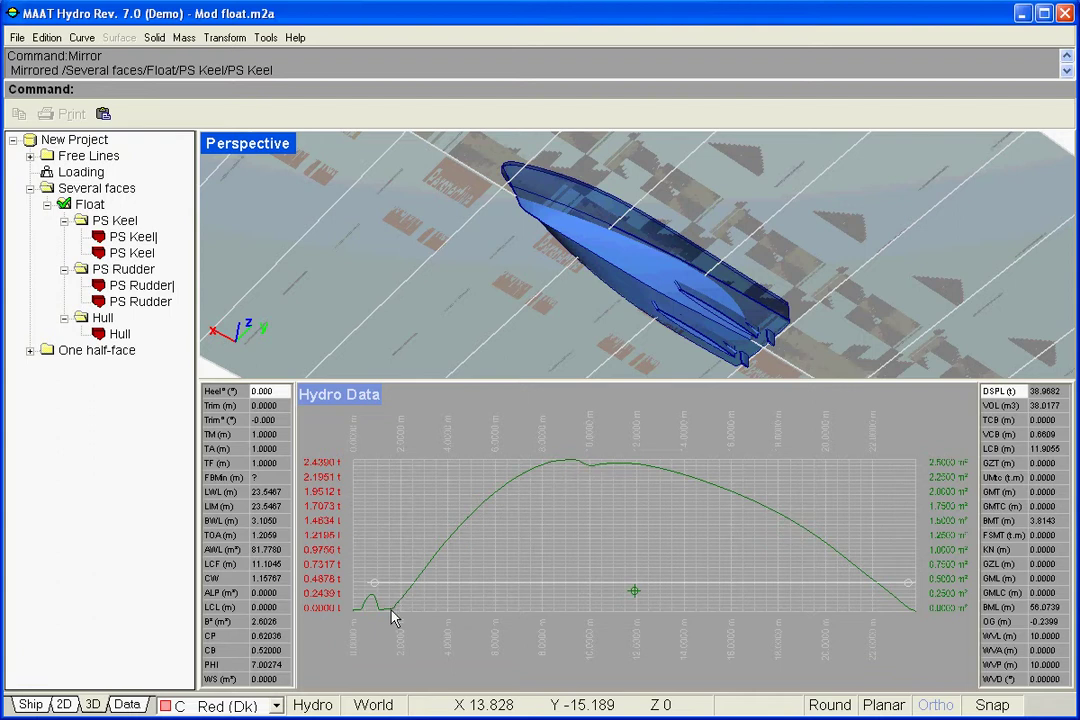
Rename the mirrored rudder solid as SB Rudder
left_click(135, 285)
left_click(130, 285)
key("BackSpace")
key("Right")
type("B")
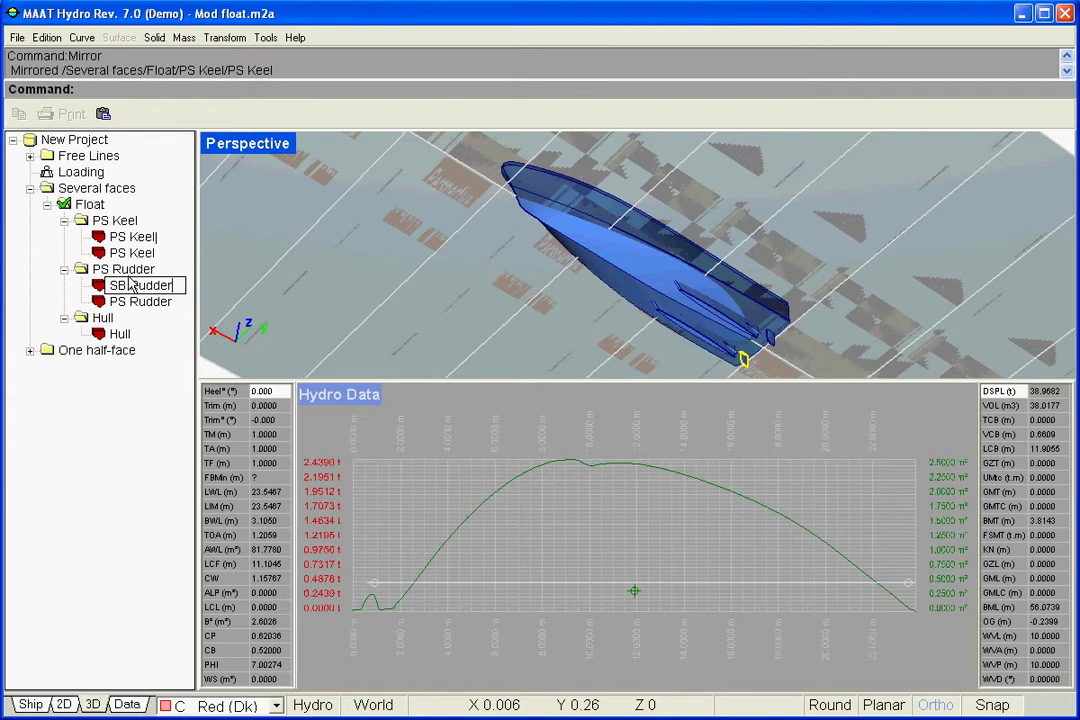
key("Return")
Rename the mirrored keel solid as SB Keel
left_click(121, 240)
left_click(121, 240)
key("BackSpace")
key("Right")
type("B")
key("Return")
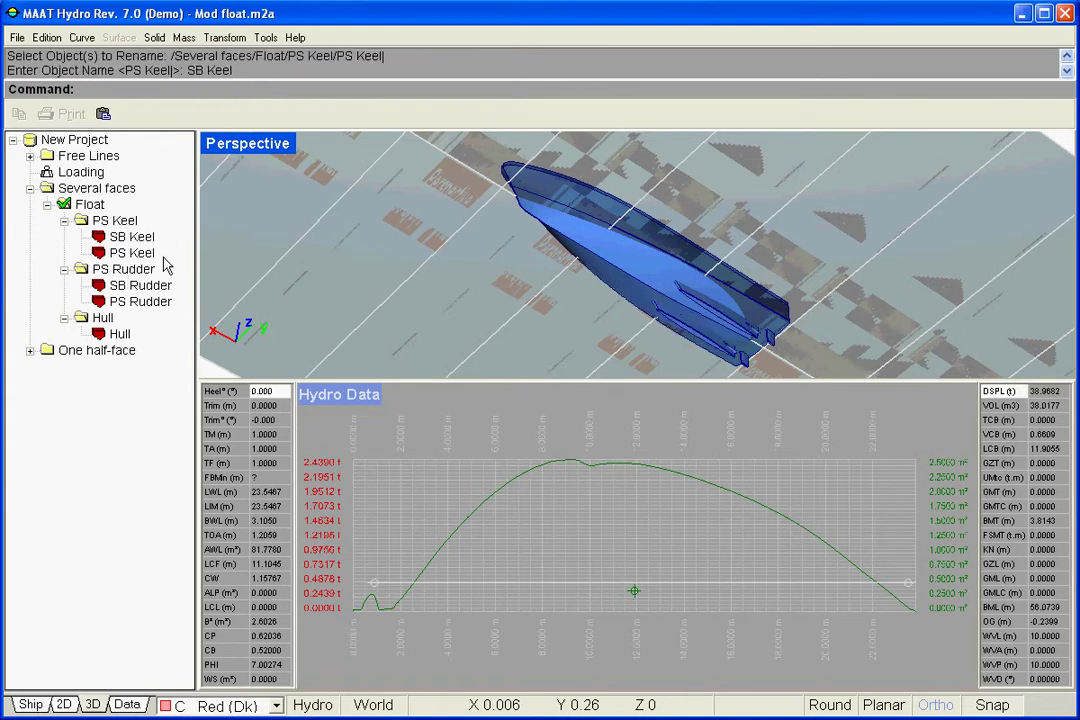
Cut both keel solids, both rudder solids and the Hull solid, and paste them directly into the Float workspace
left_click(139, 240)
left_click(131, 253, "ctrl")
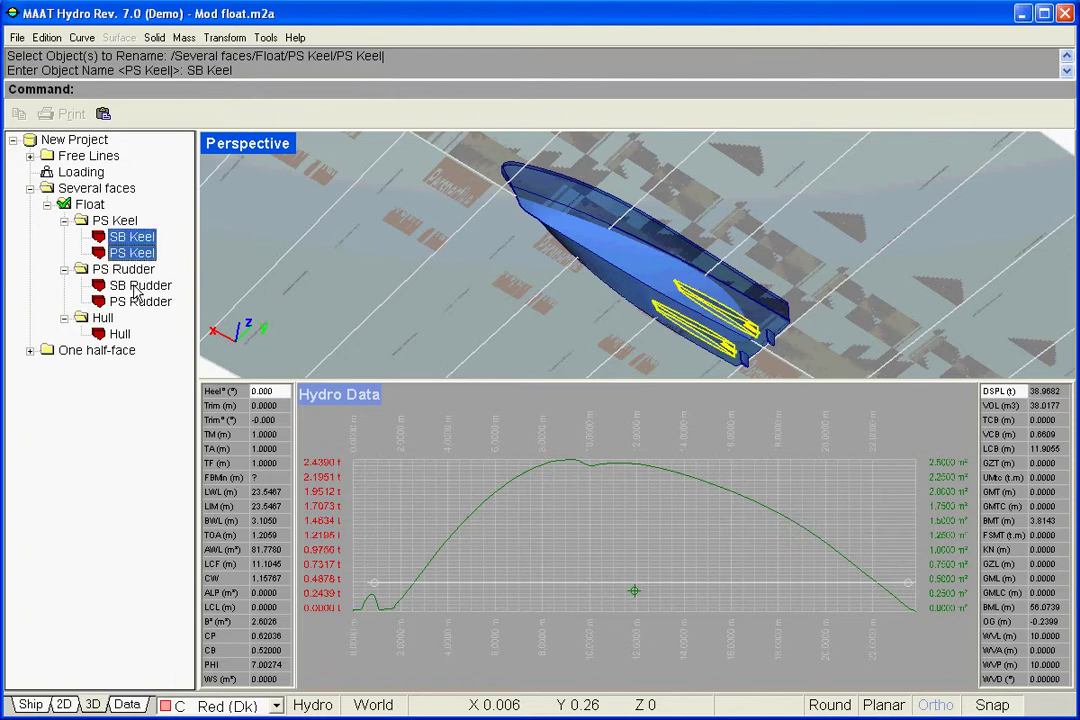
left_click(140, 285, "ctrl")
left_click(140, 301, "ctrl")
left_click(120, 333, "ctrl")
right_click(121, 334)
left_click(141, 343)
left_click(89, 205)
right_click(89, 205)
left_click(110, 247)
Delete the empty PS Keel, PS Rudder and Hull workspaces from Float
left_click(103, 334, "shift")
right_click(103, 334)
left_click(137, 369)
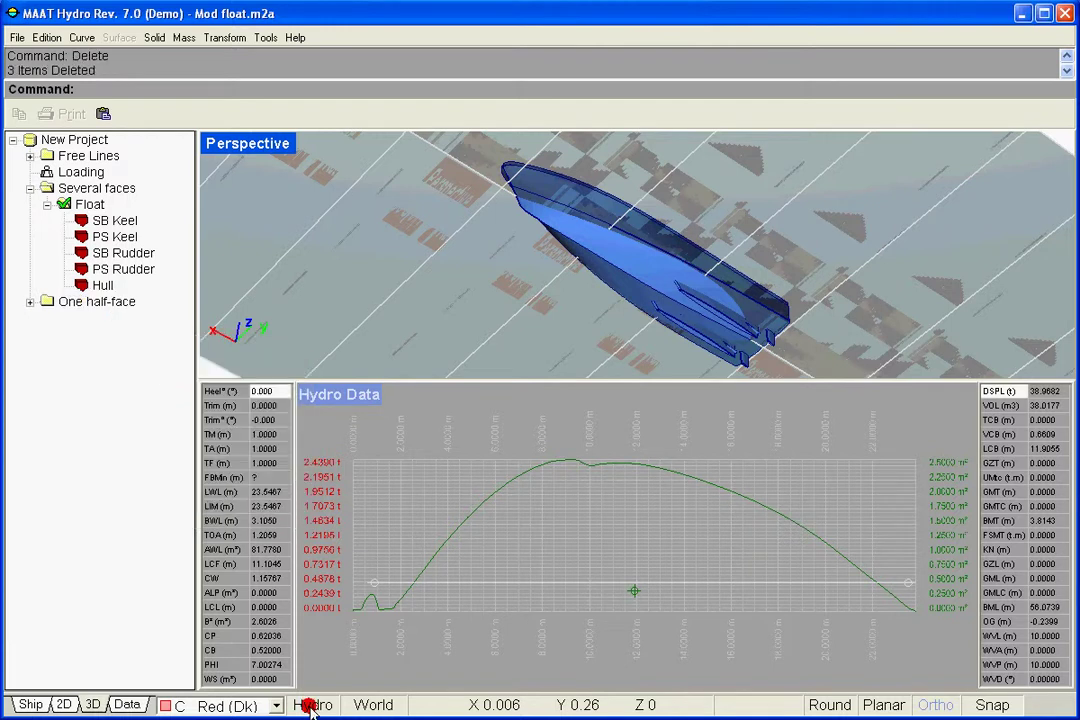